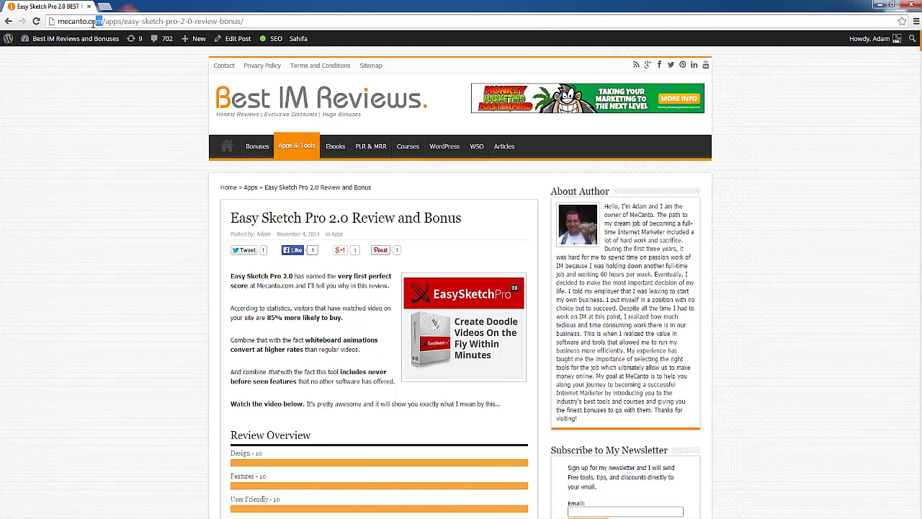
# Select the mecanto.com domain, then scroll through the review's feature section
pyautogui.moveTo(92, 21); pyautogui.dragTo(58, 22)
pyautogui.click(136, 216)
pyautogui.scroll(-10, 144, 220)
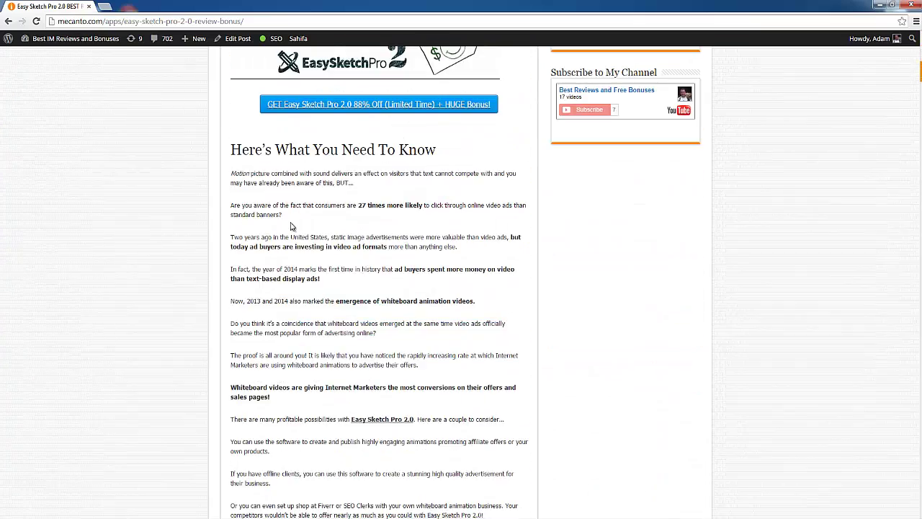
pyautogui.scroll(-3, 292, 226)
pyautogui.scroll(-3, 289, 232)
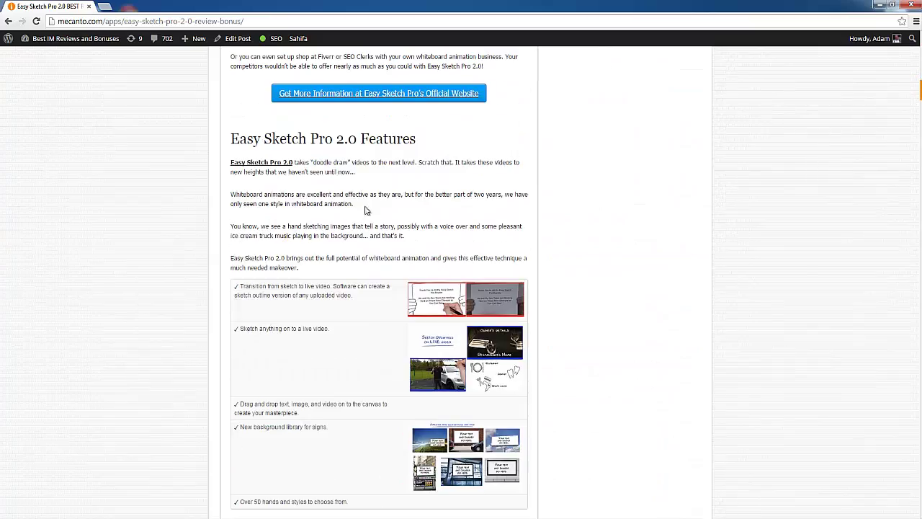
pyautogui.scroll(-3, 310, 309)
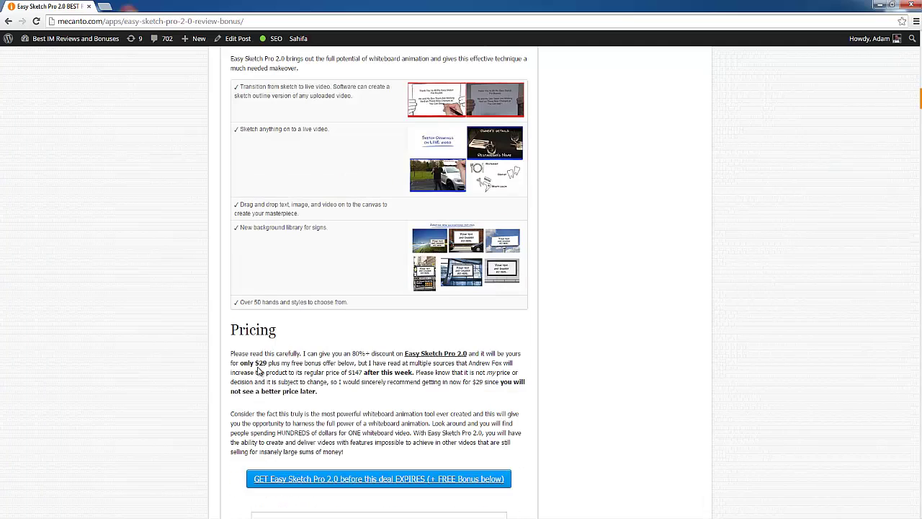
pyautogui.scroll(-2, 234, 392)
pyautogui.scroll(-2, 237, 381)
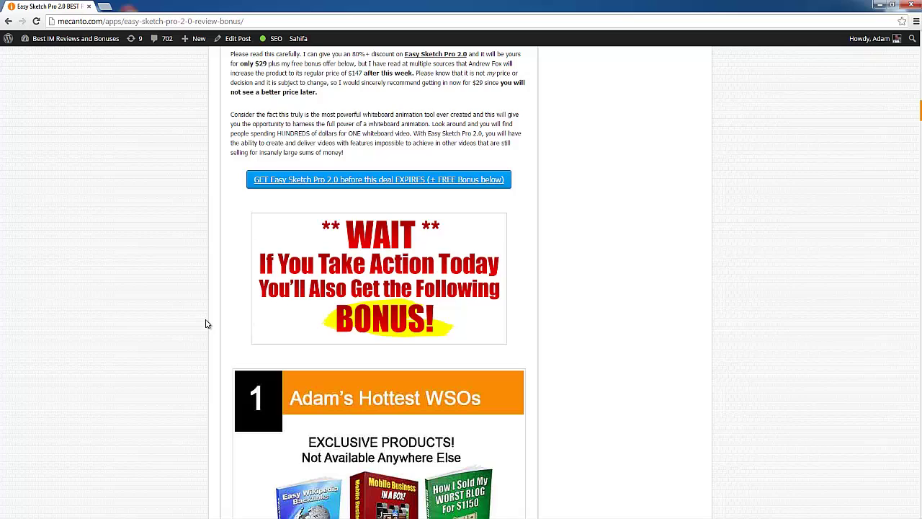
pyautogui.scroll(-1, 209, 326)
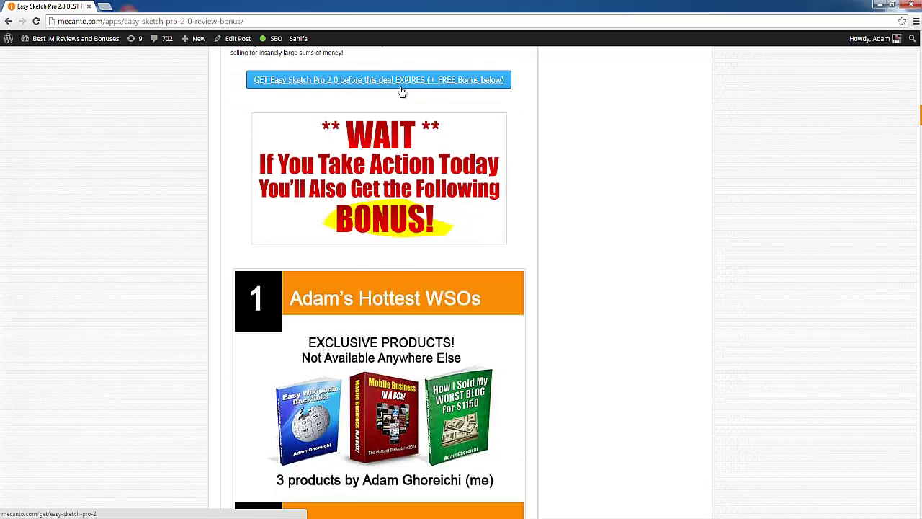
# Scroll through the pricing and bonus list to bonus 27, Article Rewriter 2.0
pyautogui.scroll(-1, 402, 92)
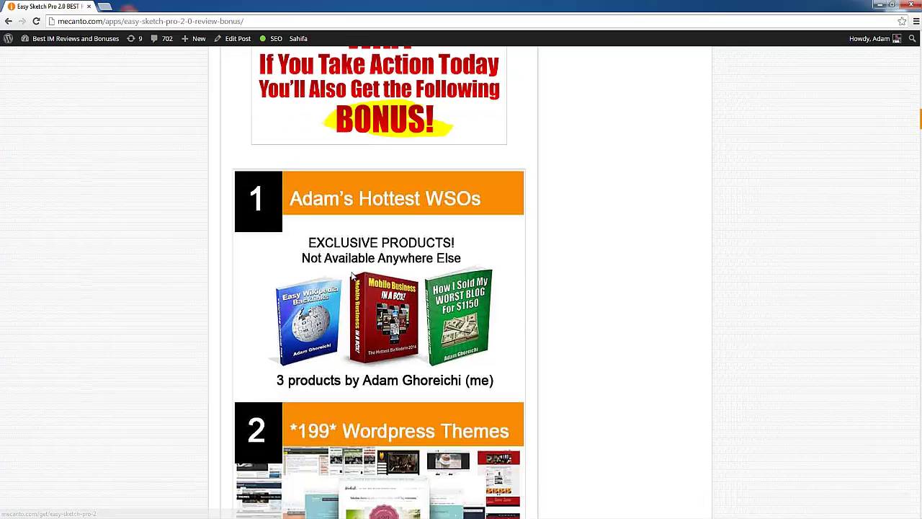
pyautogui.scroll(-1, 352, 238)
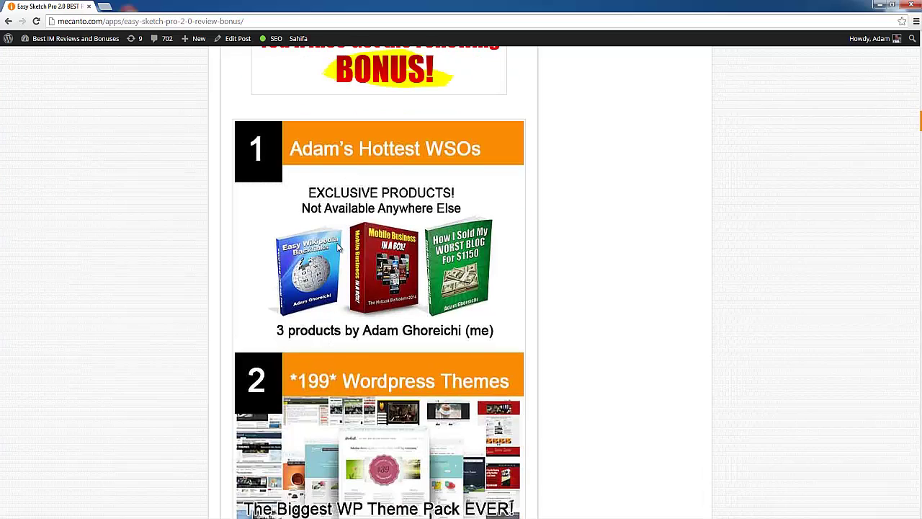
pyautogui.scroll(-5, 330, 236)
pyautogui.scroll(-7, 337, 247)
pyautogui.scroll(-8, 336, 245)
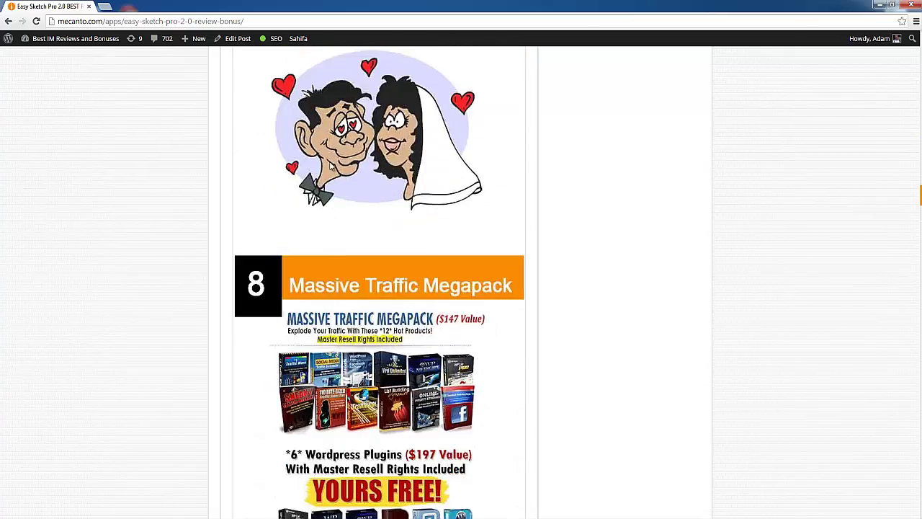
pyautogui.scroll(-6, 330, 166)
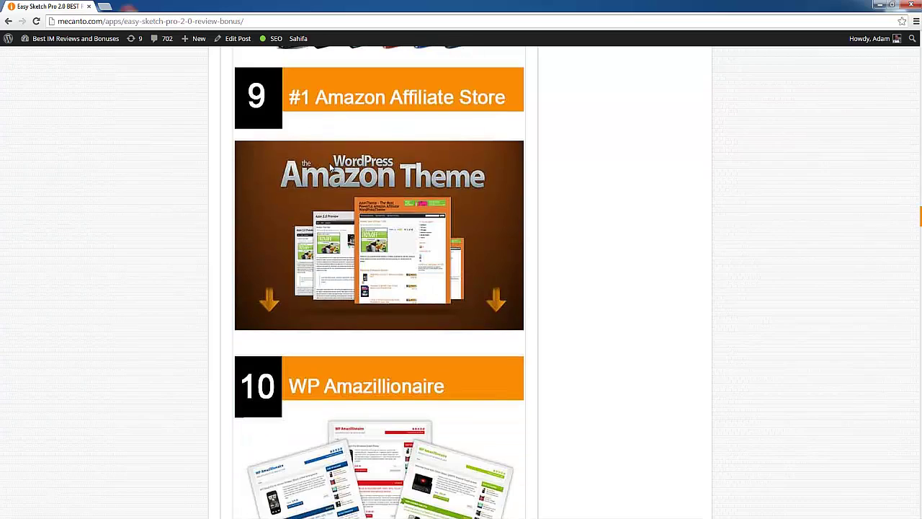
pyautogui.scroll(-9, 294, 255)
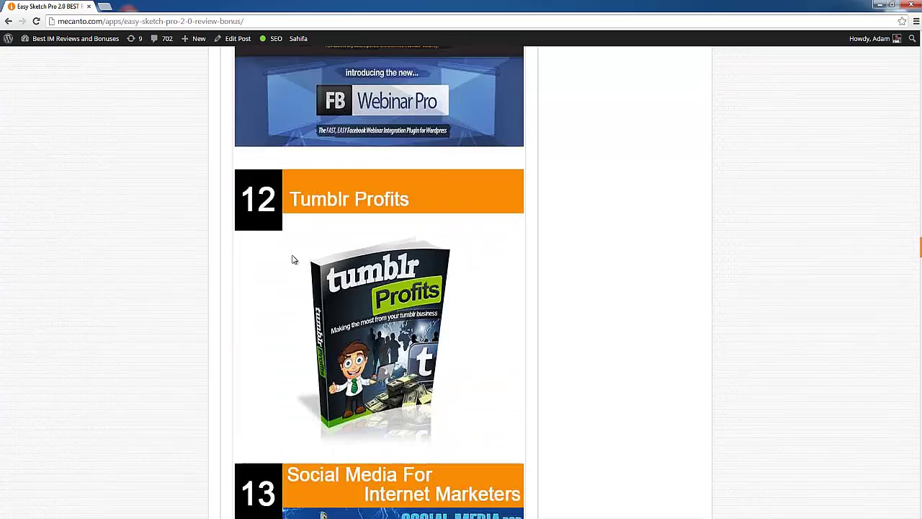
pyautogui.scroll(-5, 294, 259)
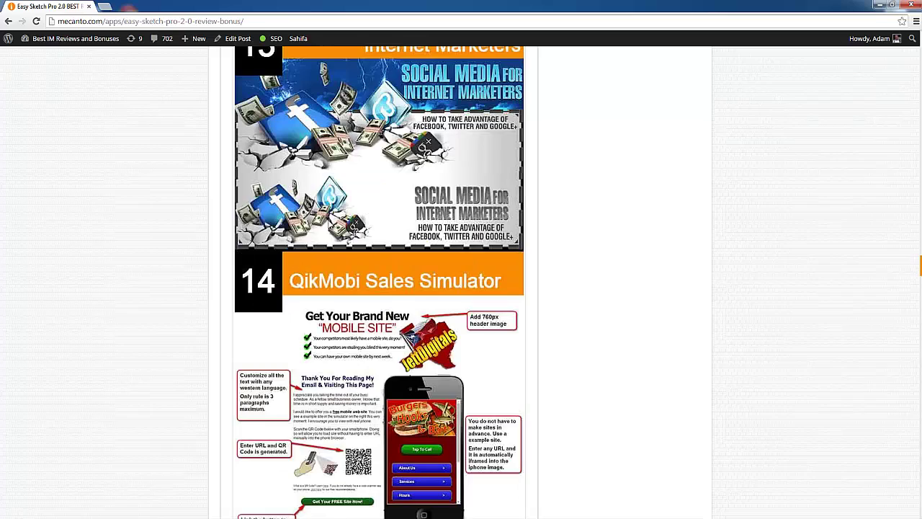
pyautogui.scroll(-10, 336, 253)
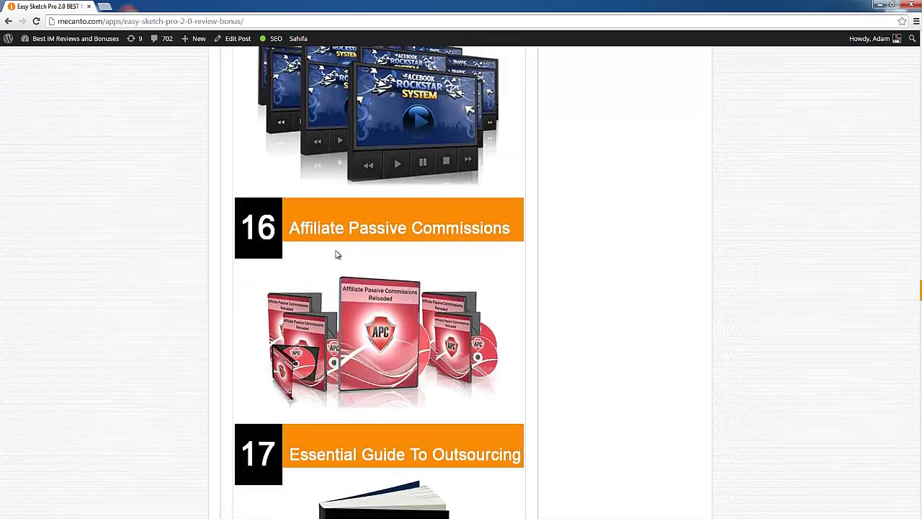
pyautogui.scroll(-10, 336, 254)
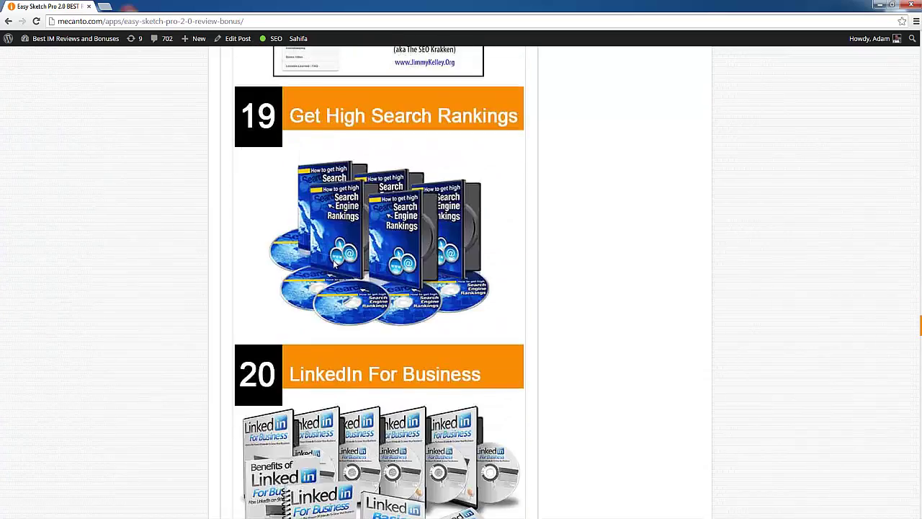
pyautogui.scroll(-8, 334, 265)
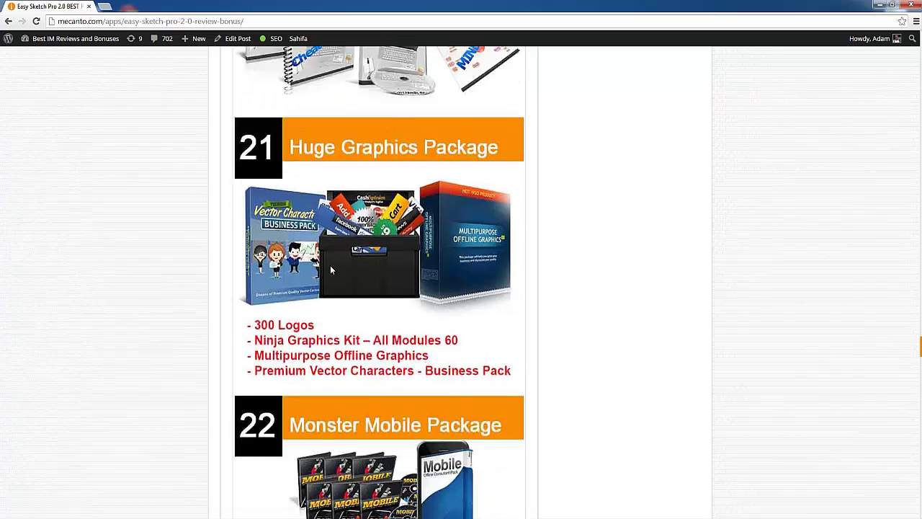
pyautogui.scroll(-5, 331, 271)
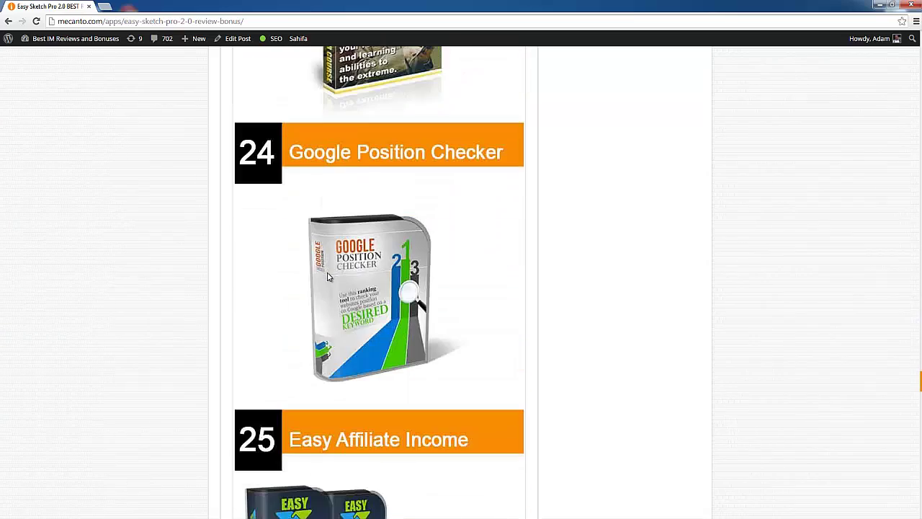
pyautogui.scroll(-6, 326, 291)
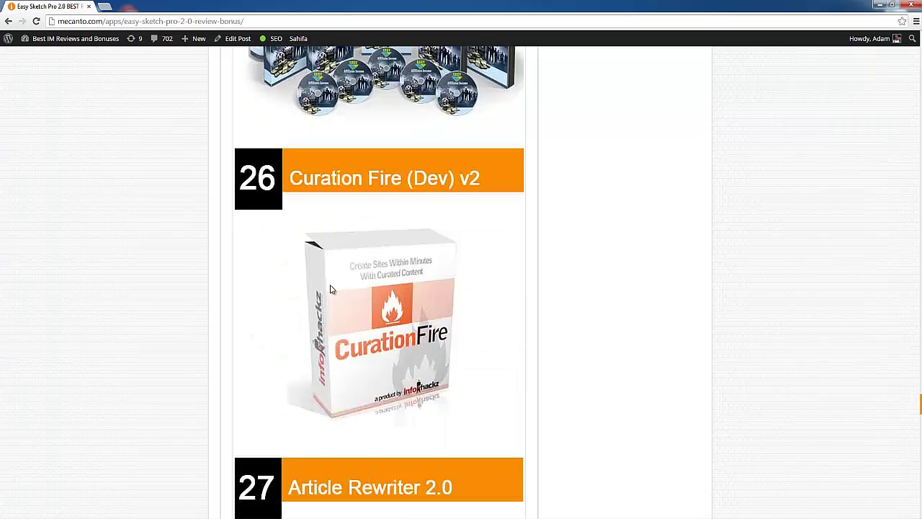
pyautogui.scroll(-2, 292, 380)
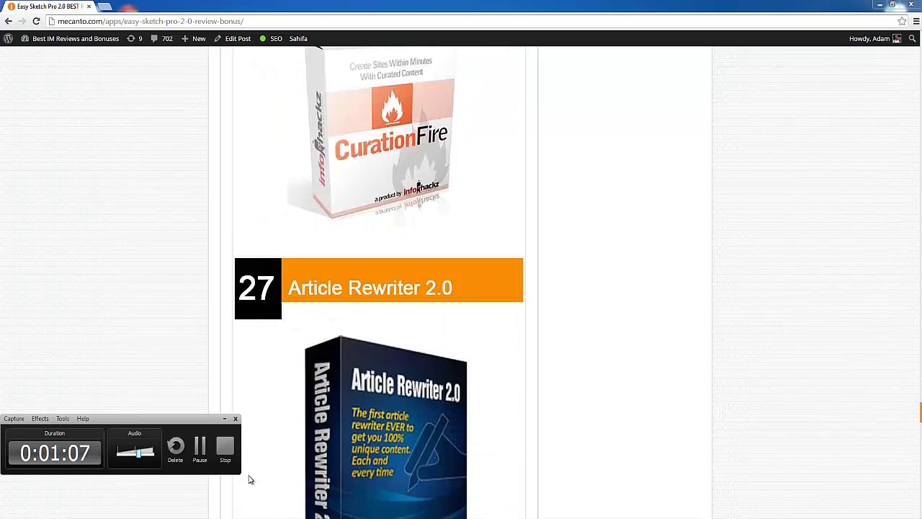
# Switch to Easy Sketch Pro 2.0 showing a new blank white canvas
pyautogui.click(225, 453)
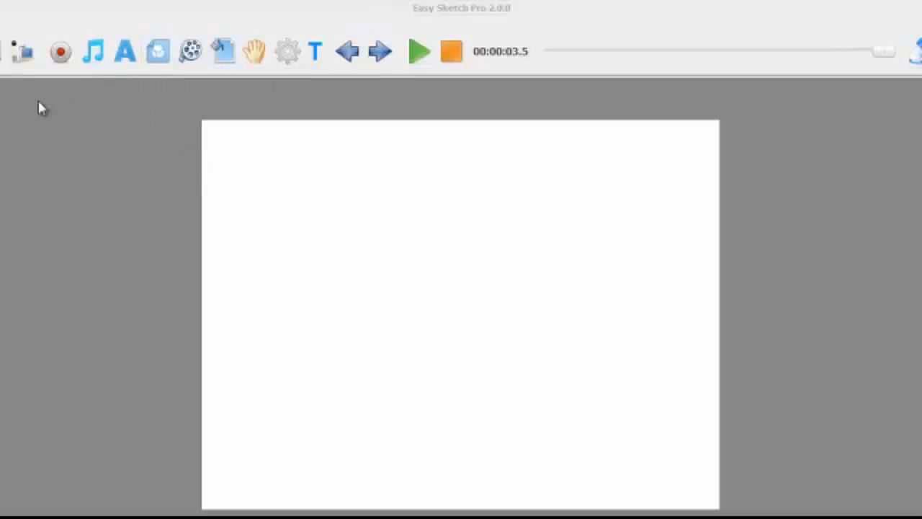
# Browse the built-in Audio Library for background music, then close it without adding a track
pyautogui.click(94, 59)
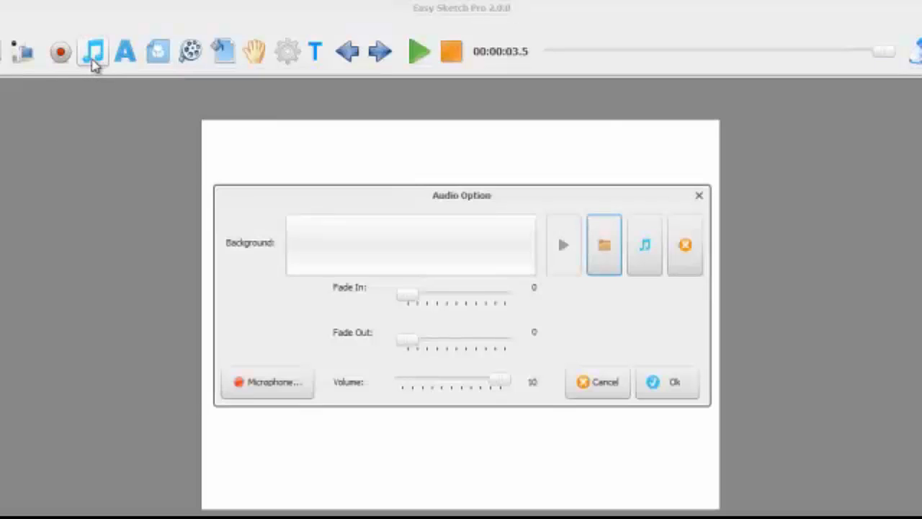
pyautogui.click(650, 259)
pyautogui.moveTo(512, 206)
pyautogui.mouseDown()
pyautogui.moveTo(511, 422)
pyautogui.moveTo(519, 198)
pyautogui.mouseUp()
pyautogui.click(599, 136)
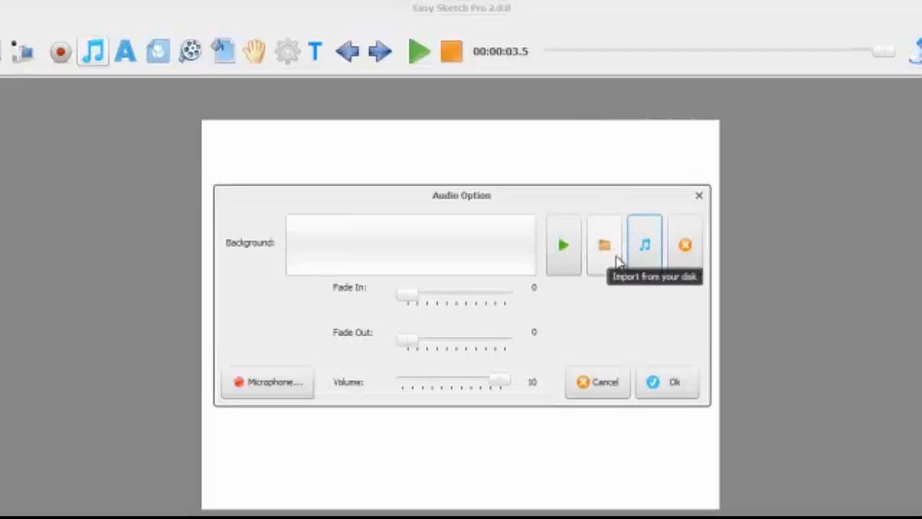
pyautogui.click(700, 199)
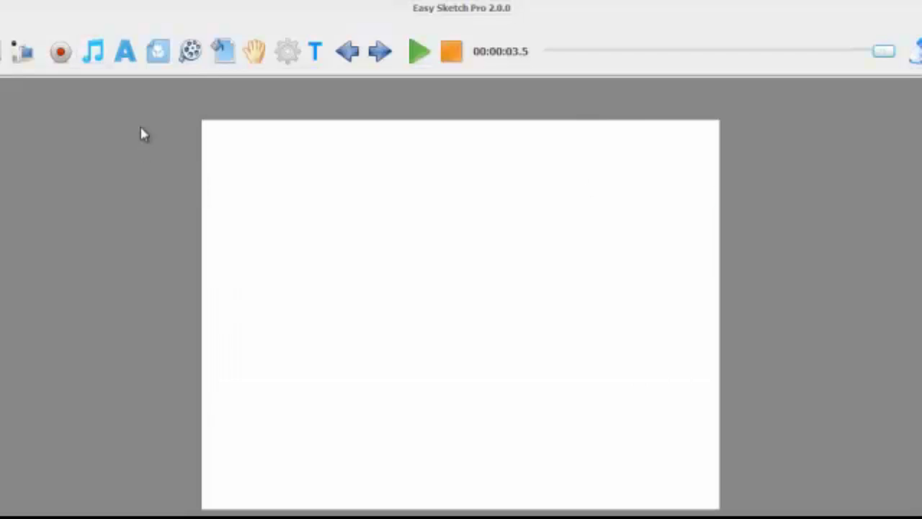
# Open the Text Editor and close it without adding any text
pyautogui.click(124, 55)
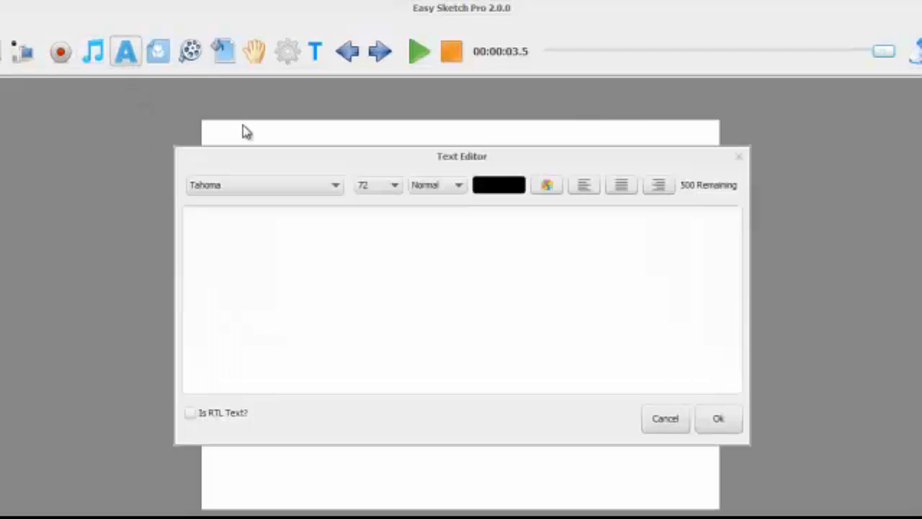
pyautogui.click(265, 250)
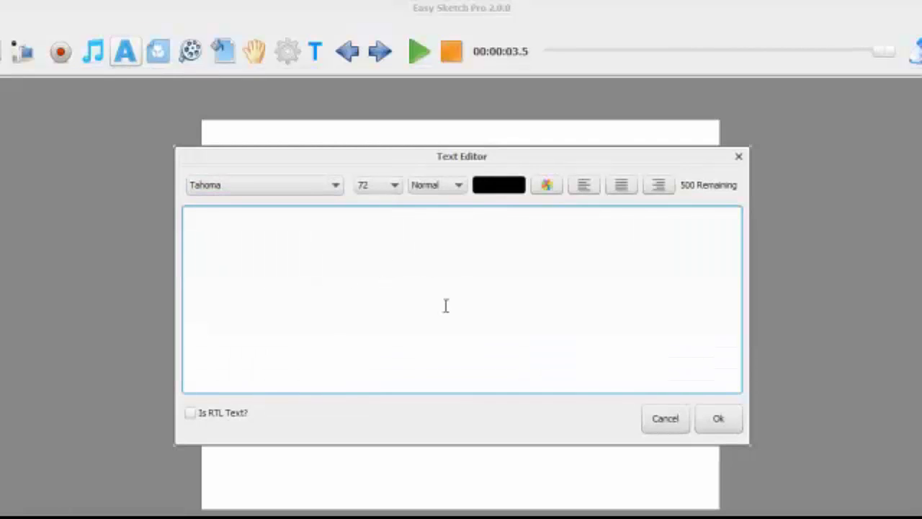
pyautogui.click(739, 158)
# Open the clipart image library and browse its sketch categories
pyautogui.click(166, 64)
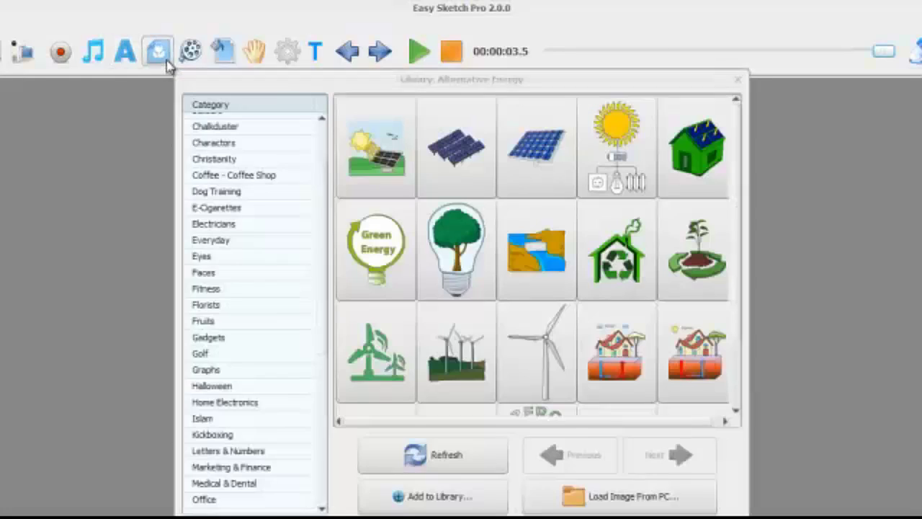
pyautogui.scroll(2, 322, 147)
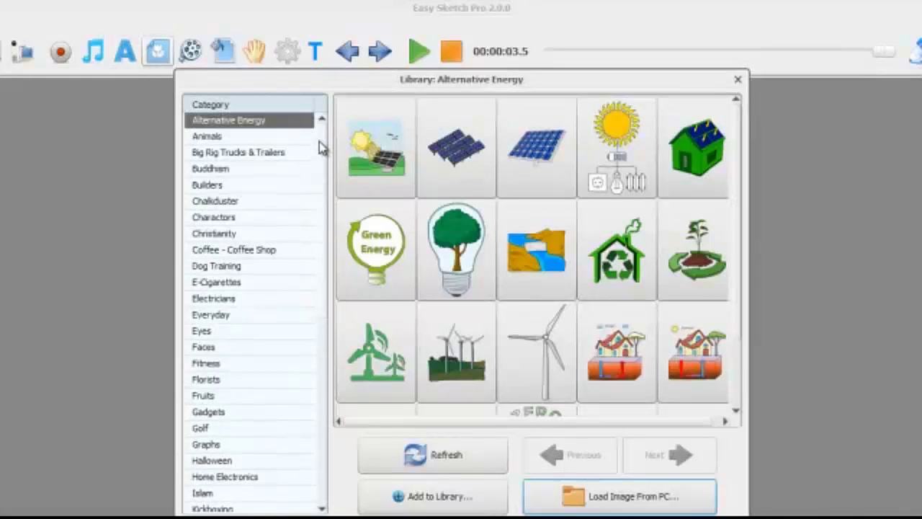
pyautogui.moveTo(322, 150); pyautogui.dragTo(331, 118)
pyautogui.moveTo(324, 185); pyautogui.dragTo(329, 241)
pyautogui.scroll(3, 329, 242)
# Import the portrait PNG from the Desktop so its line sketch fills the canvas
pyautogui.click(649, 497)
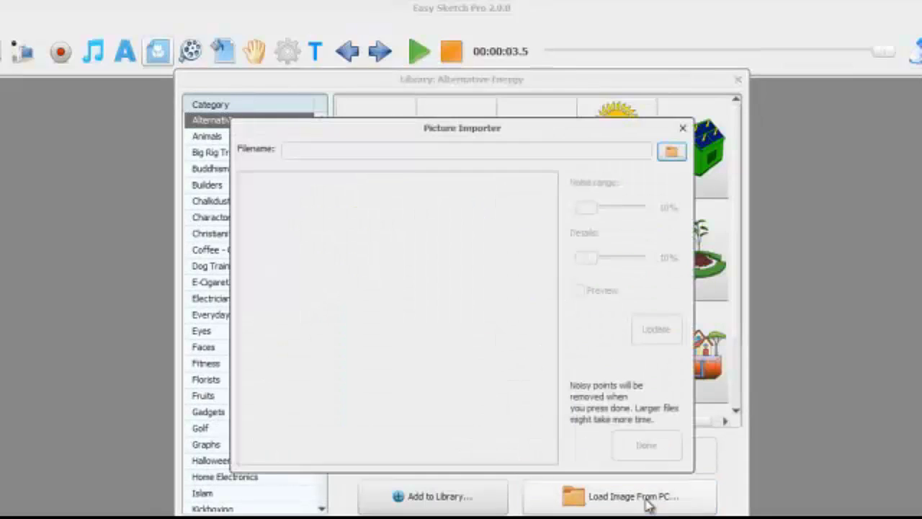
pyautogui.click(670, 152)
pyautogui.click(205, 200)
pyautogui.write('paul')
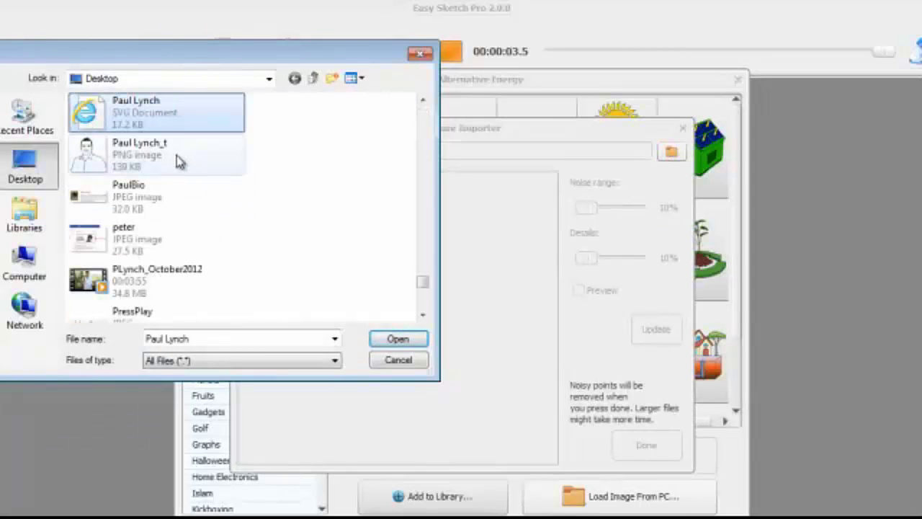
pyautogui.click(173, 153)
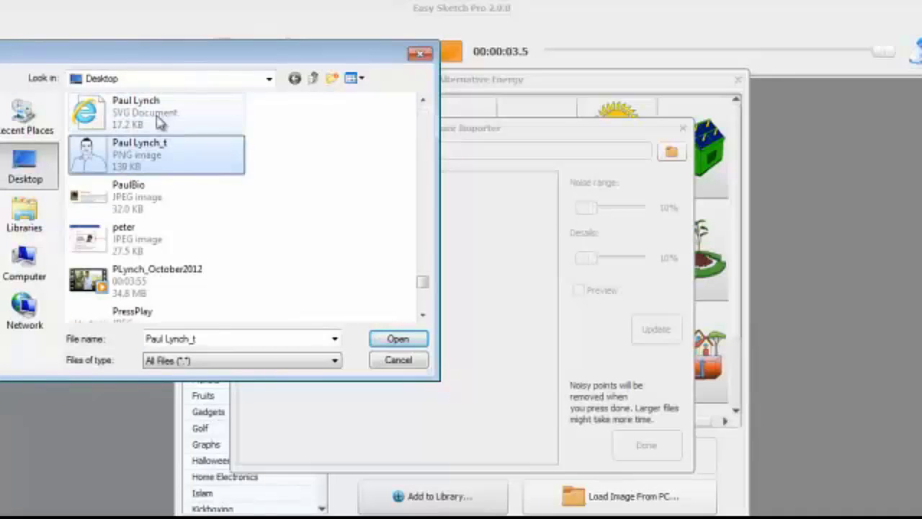
pyautogui.press('Return')
pyautogui.click(647, 444)
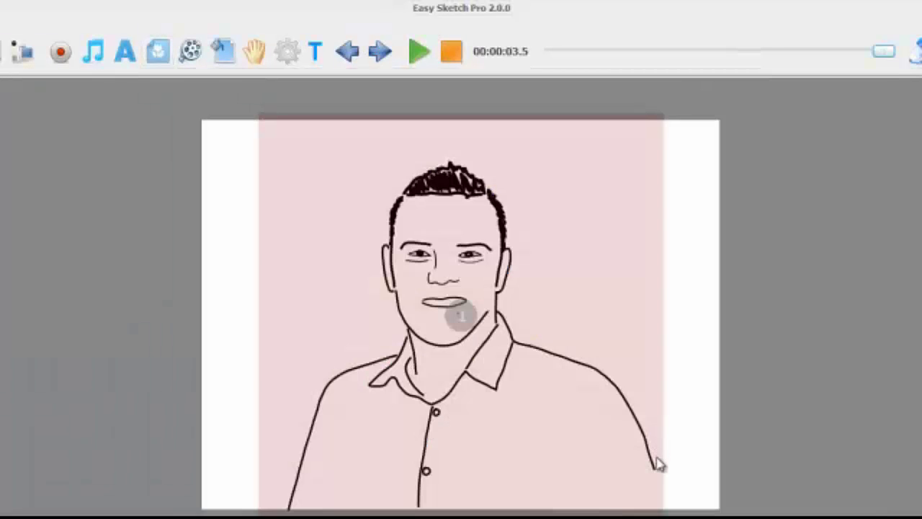
# Shrink and tilt the portrait sketch into the top-left corner, then preview it being drawn
pyautogui.click(452, 265)
pyautogui.moveTo(664, 113); pyautogui.dragTo(552, 229)
pyautogui.moveTo(507, 288); pyautogui.dragTo(355, 186)
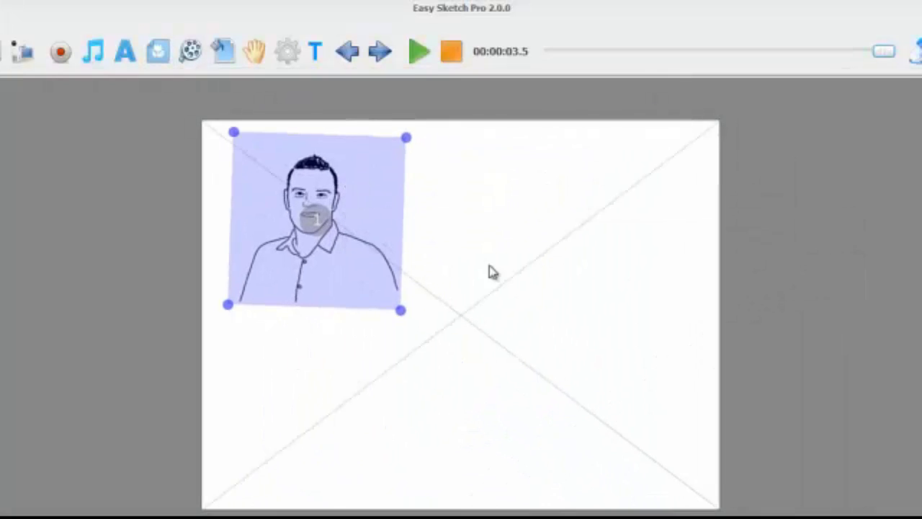
pyautogui.click(420, 54)
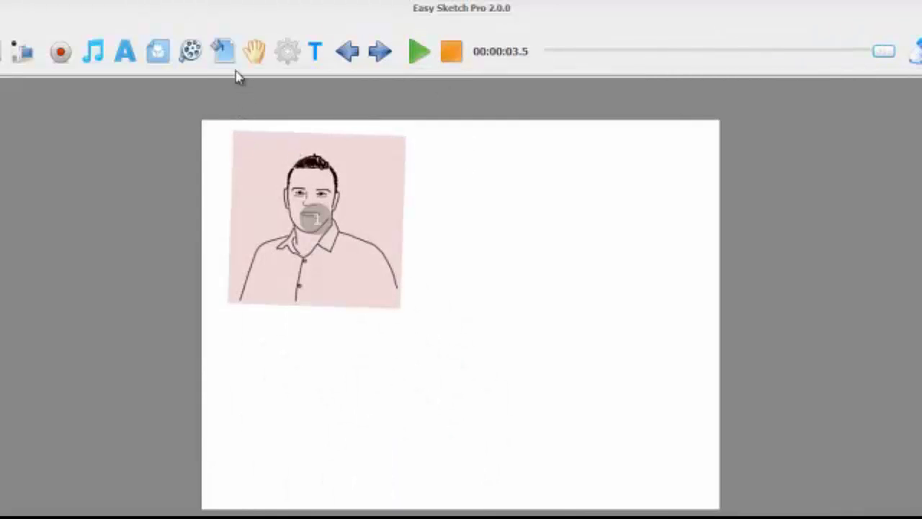
# Add PelicansFeeding.mp4 from the PelicansFeeding folder as a regular video element
pyautogui.click(195, 62)
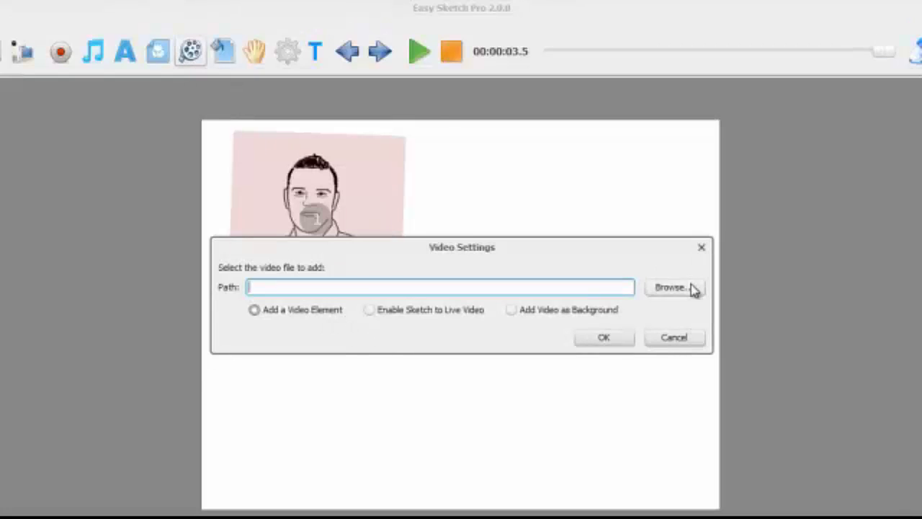
pyautogui.click(691, 288)
pyautogui.click(162, 246)
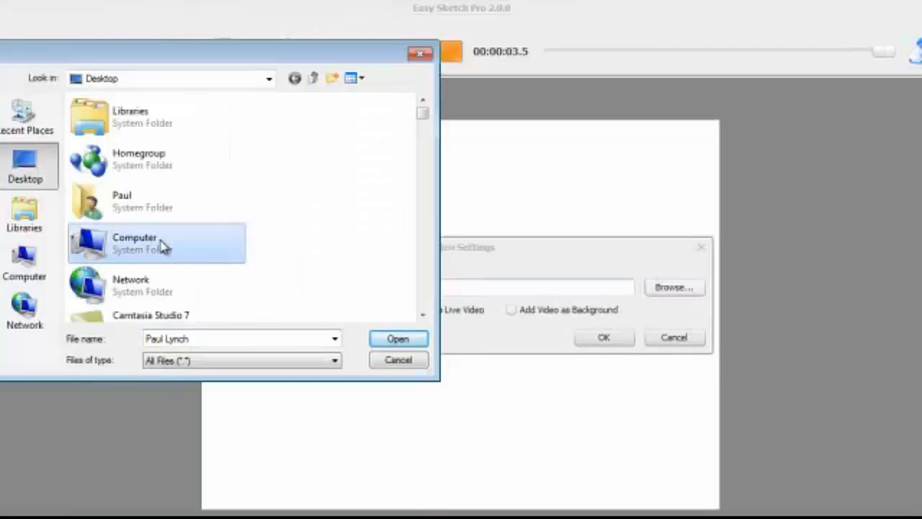
pyautogui.scroll(-5, 160, 216)
pyautogui.doubleClick(154, 118)
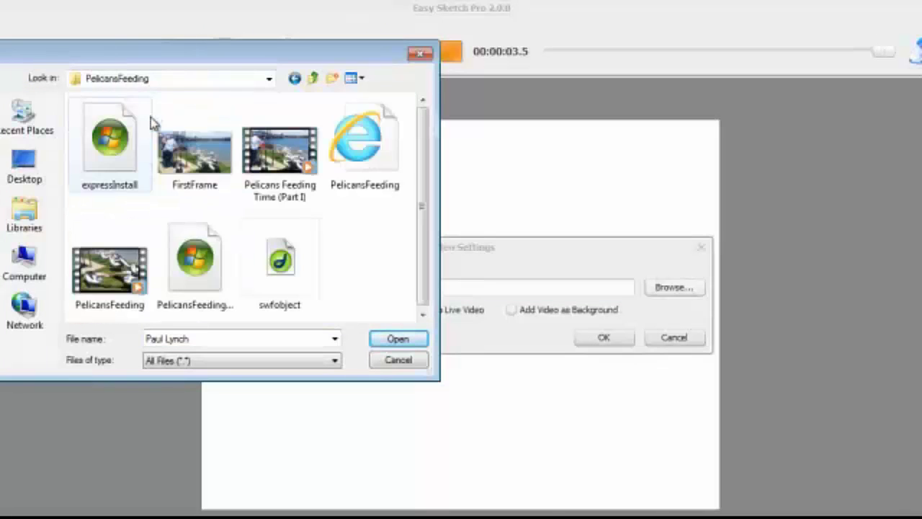
pyautogui.doubleClick(121, 282)
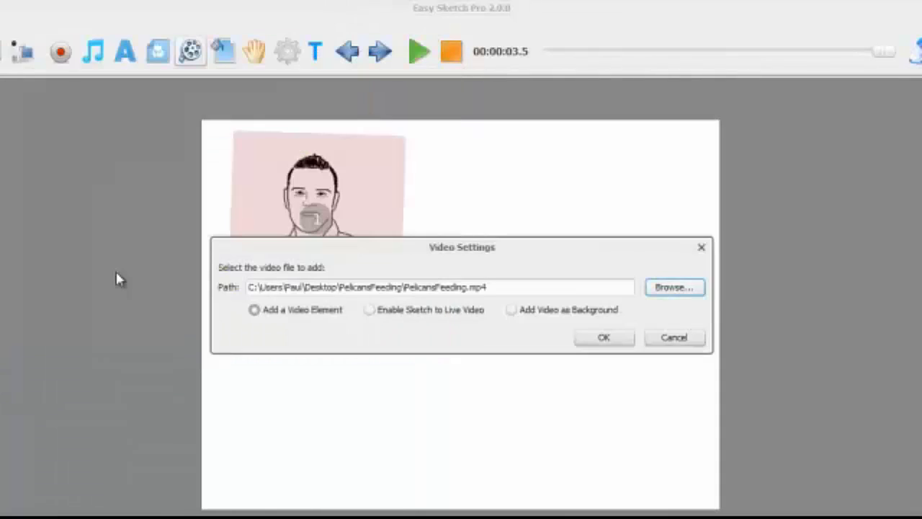
pyautogui.click(255, 311)
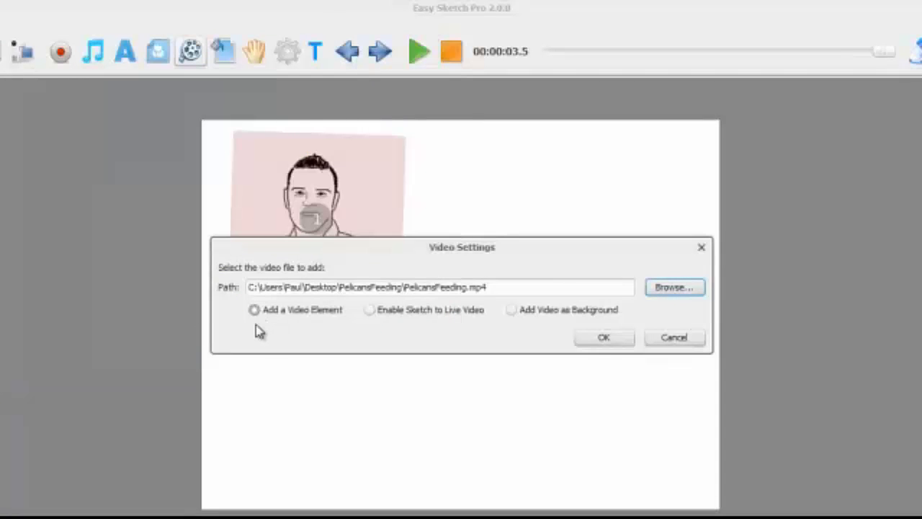
pyautogui.click(605, 339)
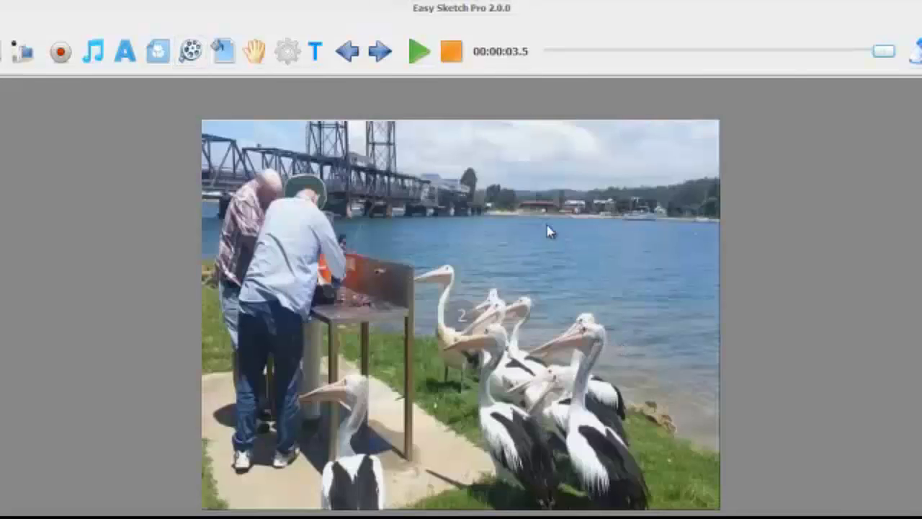
# Shrink and tilt the pelican video and move it to the lower left, below the portrait
pyautogui.click(551, 230)
pyautogui.moveTo(720, 124)
pyautogui.mouseDown()
pyautogui.moveTo(576, 230)
pyautogui.moveTo(552, 259)
pyautogui.moveTo(512, 274)
pyautogui.moveTo(552, 221)
pyautogui.moveTo(498, 192)
pyautogui.moveTo(449, 185)
pyautogui.moveTo(549, 250)
pyautogui.mouseUp()
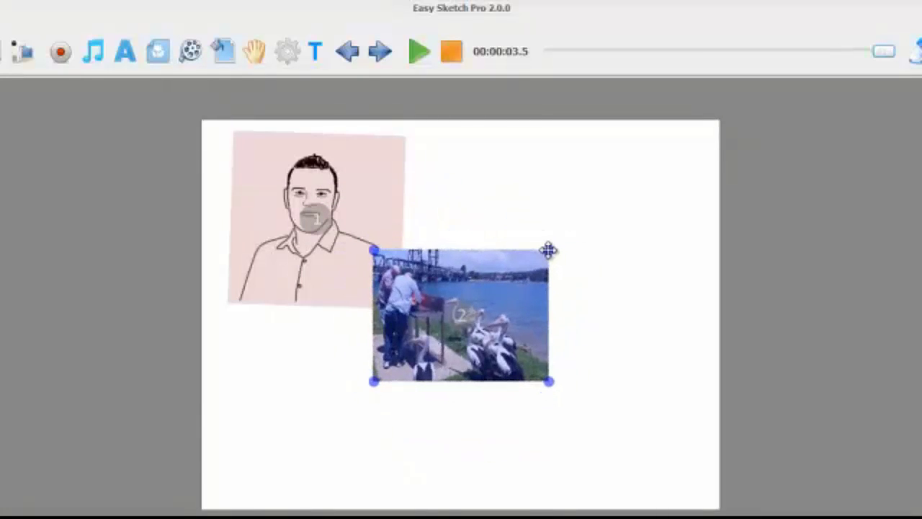
pyautogui.moveTo(516, 291); pyautogui.dragTo(443, 374)
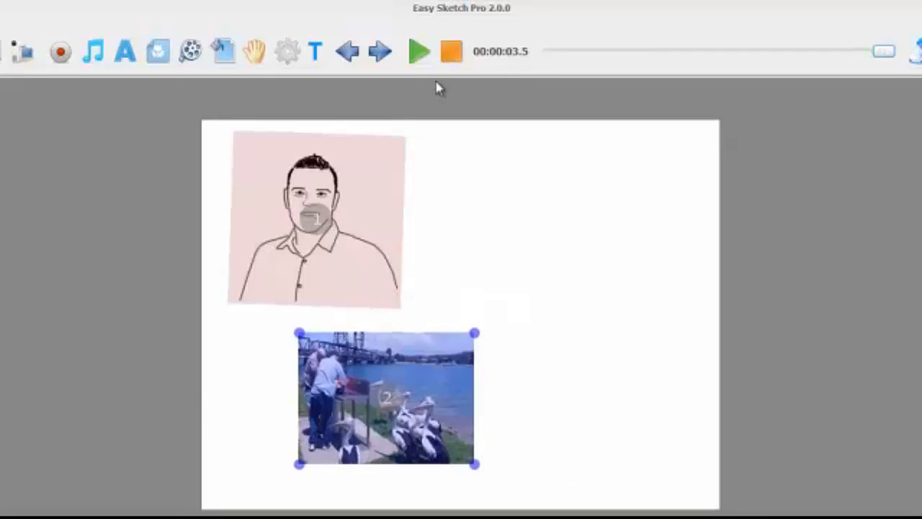
# Add the witch from the Halloween clipart category, shrink and tilt it, and place it lower right
pyautogui.click(159, 61)
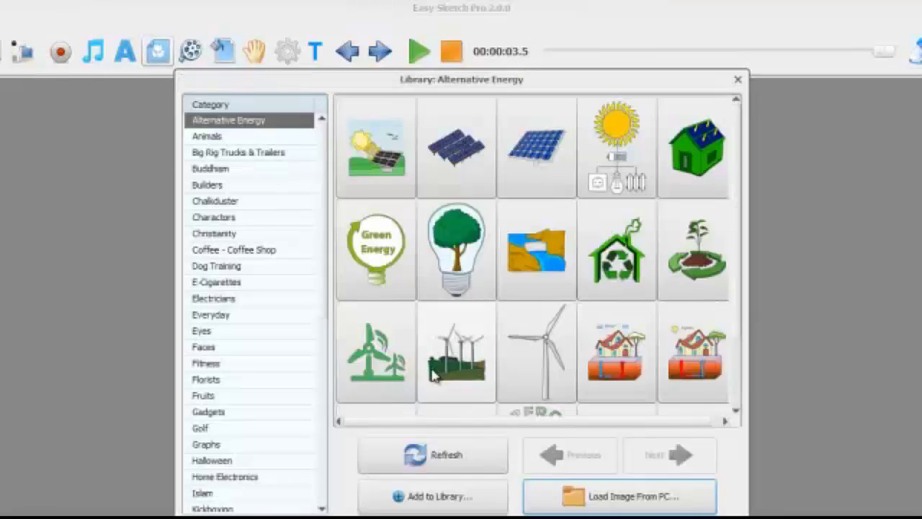
pyautogui.scroll(-2, 323, 210)
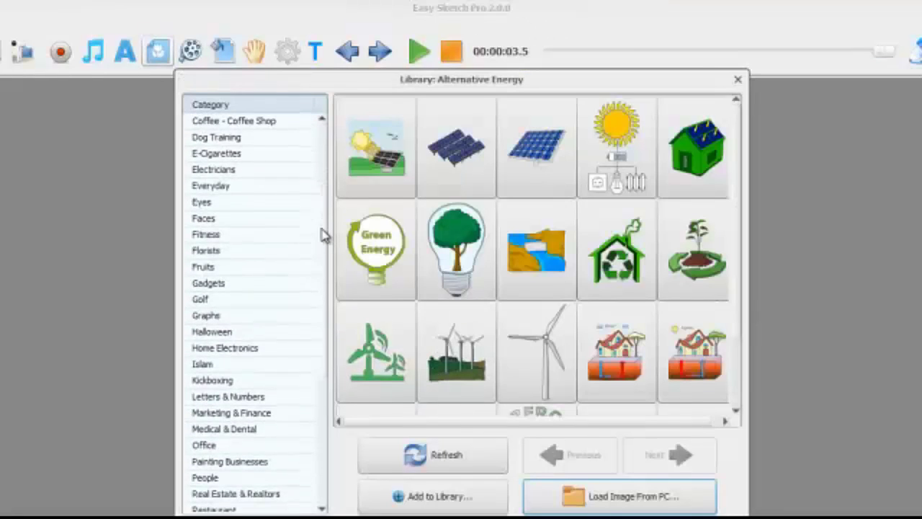
pyautogui.scroll(-2, 323, 238)
pyautogui.click(252, 292)
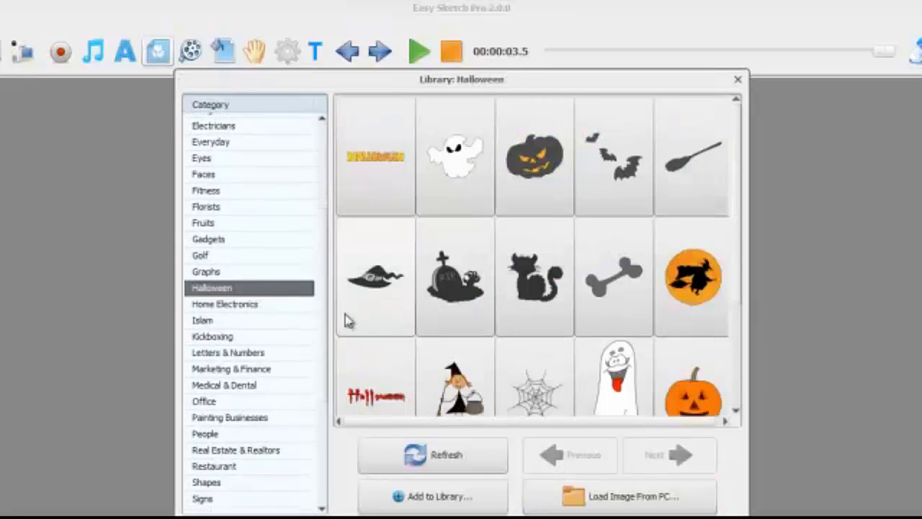
pyautogui.scroll(-1, 536, 288)
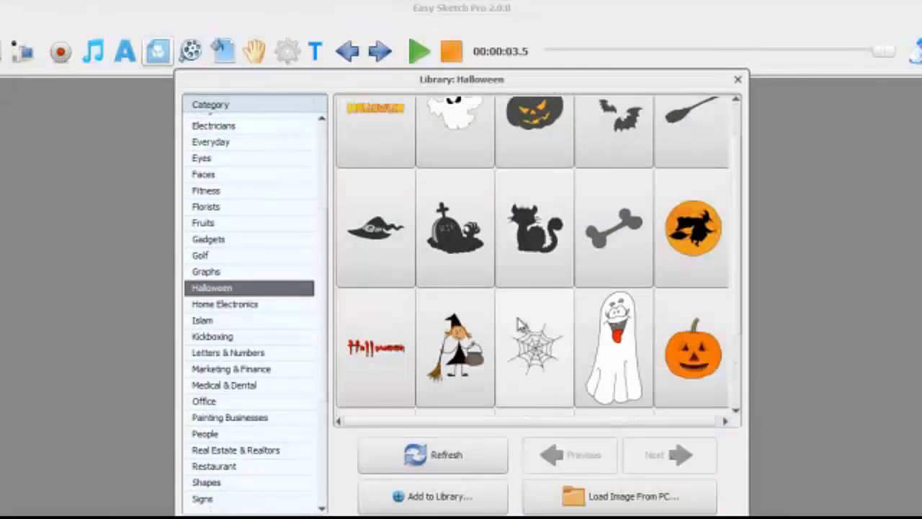
pyautogui.click(454, 339)
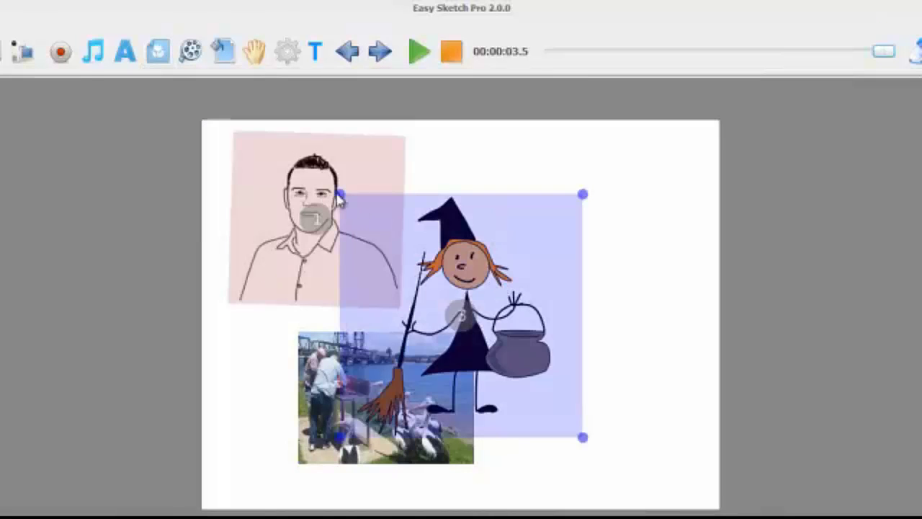
pyautogui.moveTo(341, 195); pyautogui.dragTo(397, 237)
pyautogui.moveTo(471, 275); pyautogui.dragTo(634, 363)
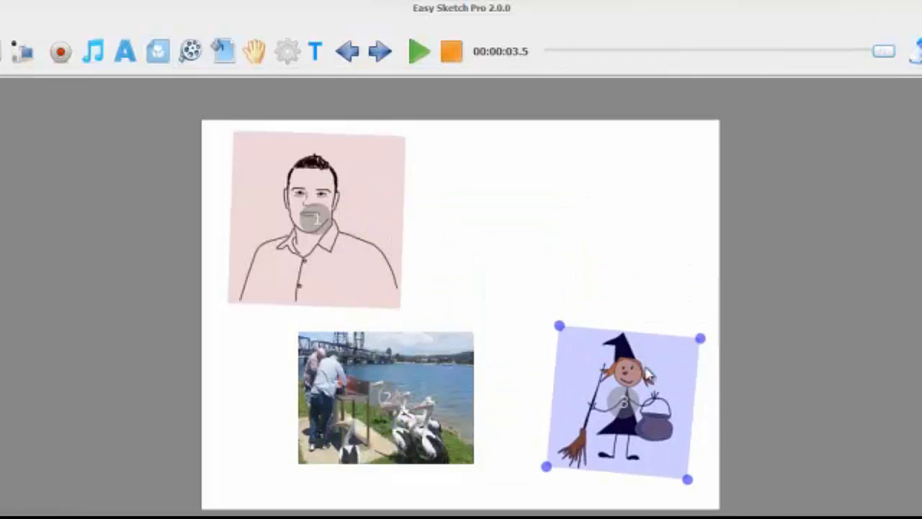
# Preview the whole scene through to 00:00:21.0, drawing portrait, video and witch in turn
pyautogui.click(421, 64)
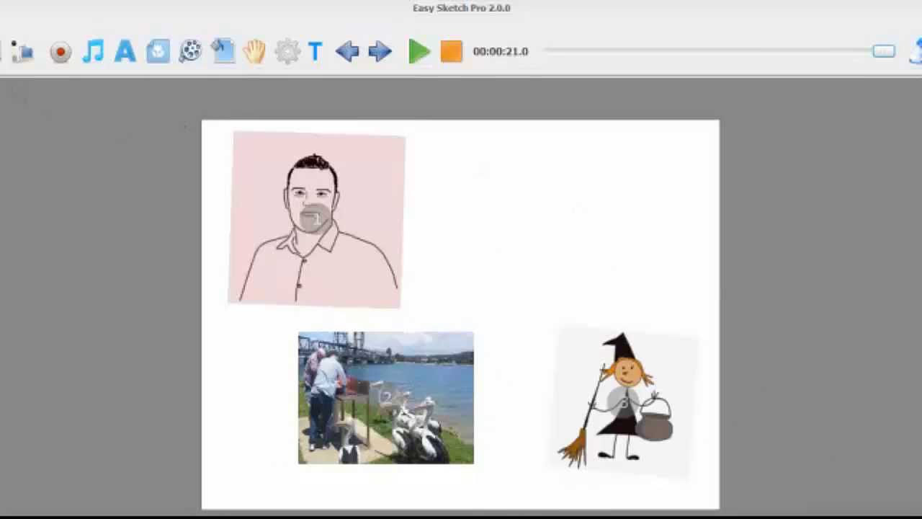
# Start a new project without saving, then add PelicansFeeding.mp4 with Sketch to Live Video enabled
pyautogui.hotkey('ctrl', 'n')
pyautogui.click(459, 326)
pyautogui.click(190, 50)
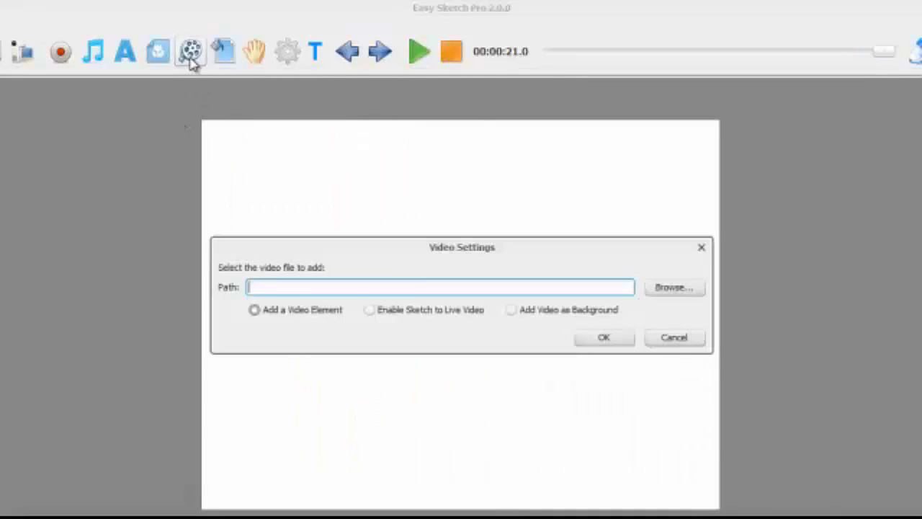
pyautogui.click(371, 313)
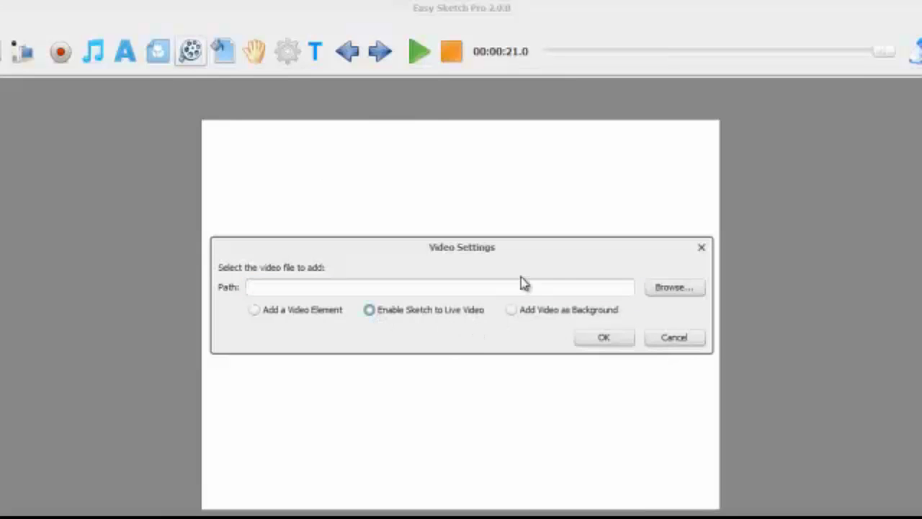
pyautogui.click(669, 288)
pyautogui.doubleClick(182, 306)
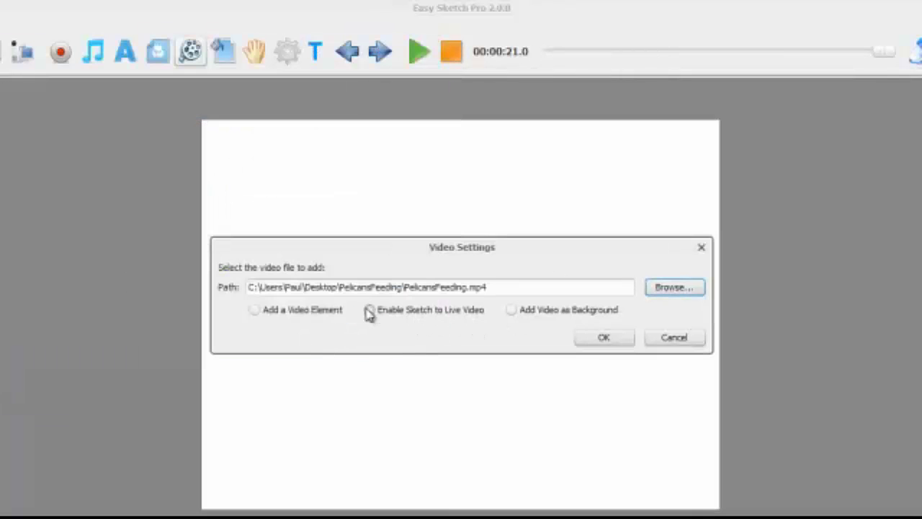
pyautogui.click(609, 340)
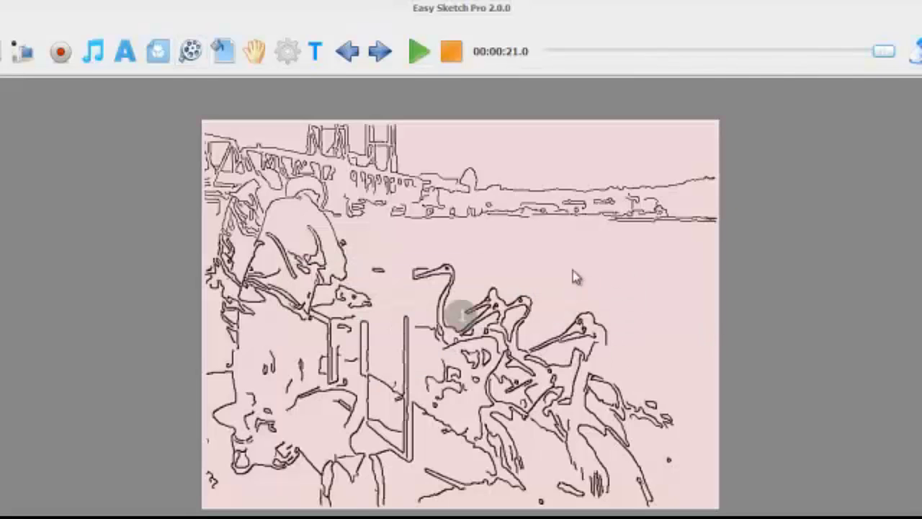
# Shrink the pelican sketch, preview it turning live, then bring up its menu to delete it
pyautogui.click(574, 278)
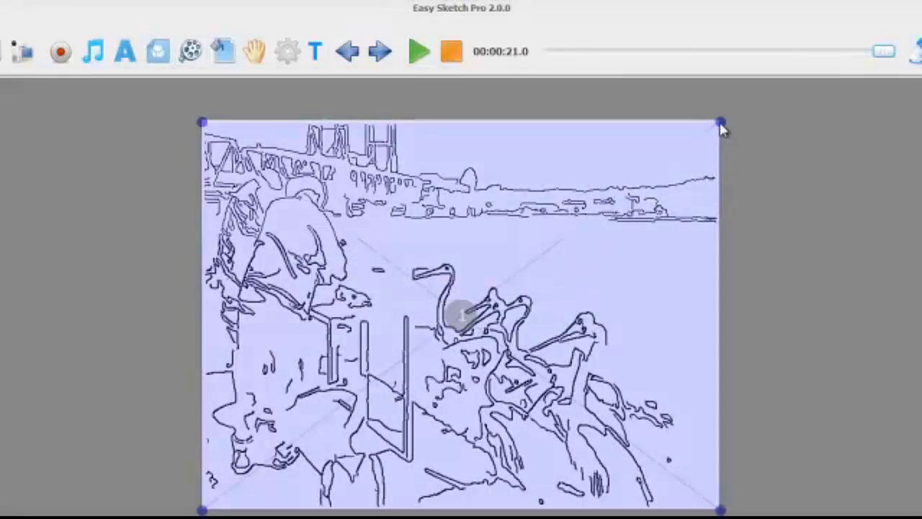
pyautogui.moveTo(722, 128)
pyautogui.mouseDown()
pyautogui.moveTo(634, 179)
pyautogui.moveTo(604, 210)
pyautogui.mouseUp()
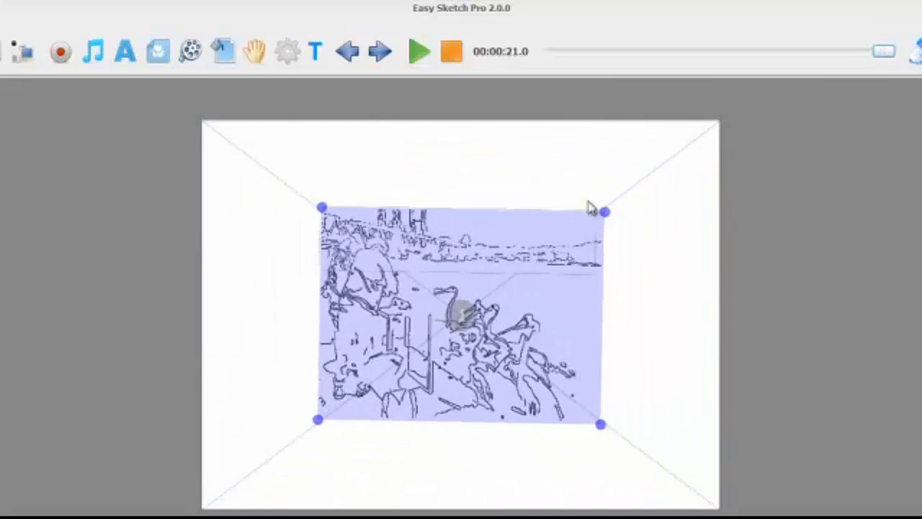
pyautogui.click(416, 57)
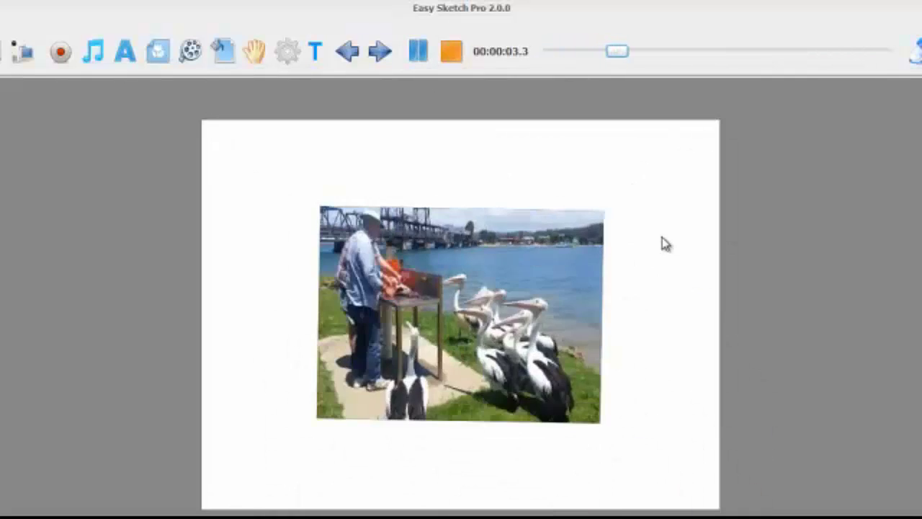
pyautogui.click(453, 53)
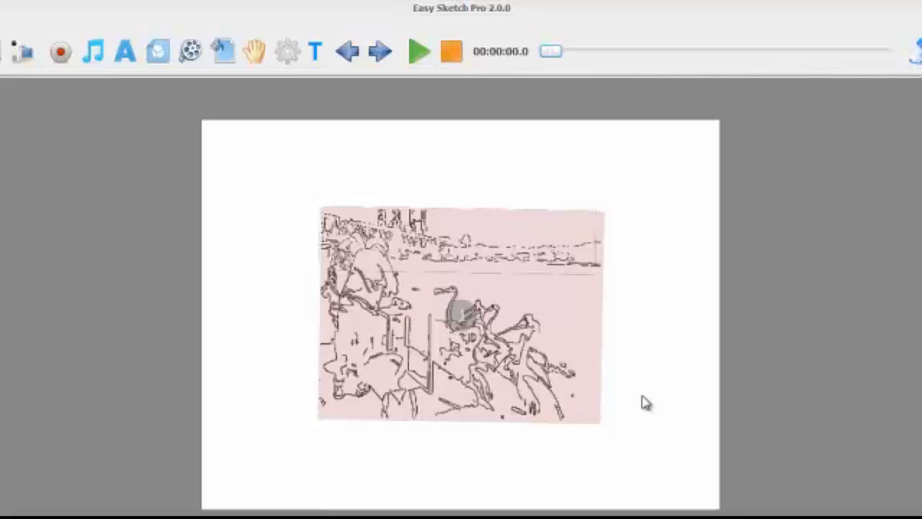
pyautogui.rightClick(411, 258)
pyautogui.click(464, 315)
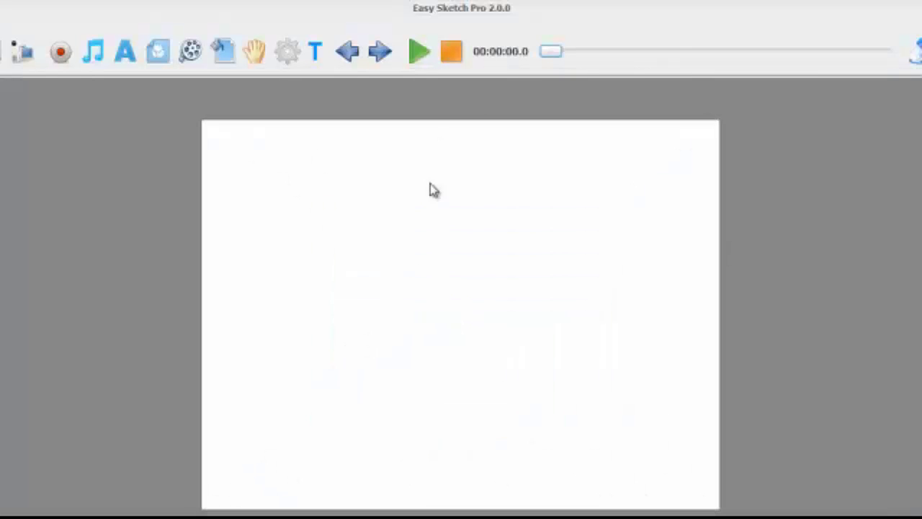
pyautogui.click(191, 51)
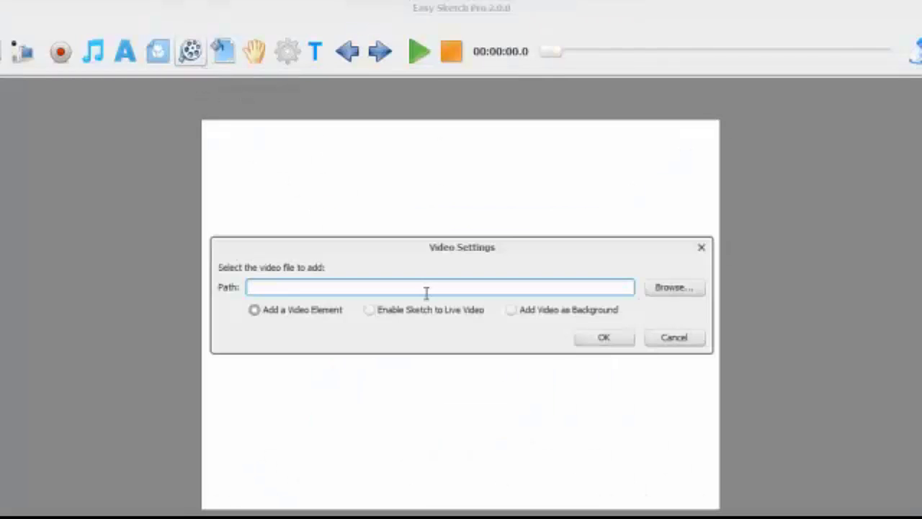
pyautogui.click(511, 312)
pyautogui.click(667, 288)
pyautogui.click(116, 279)
pyautogui.doubleClick(115, 279)
pyautogui.click(606, 337)
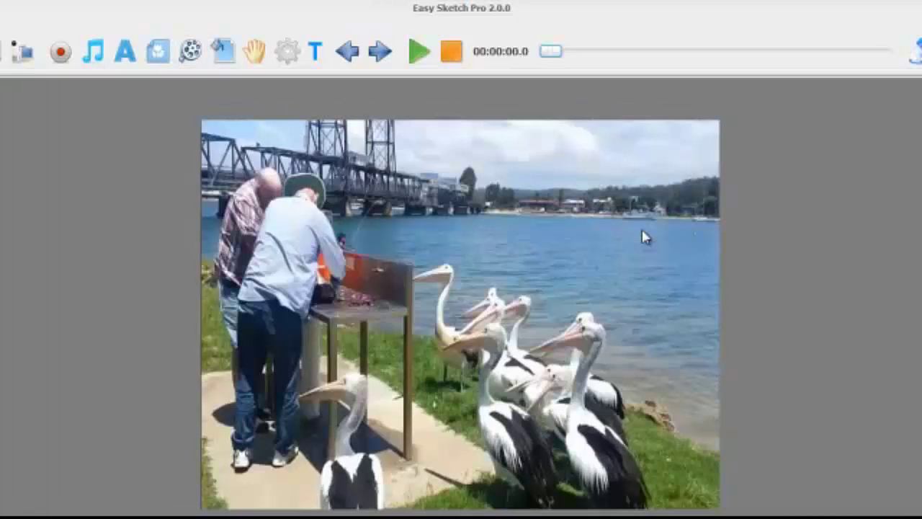
pyautogui.click(418, 56)
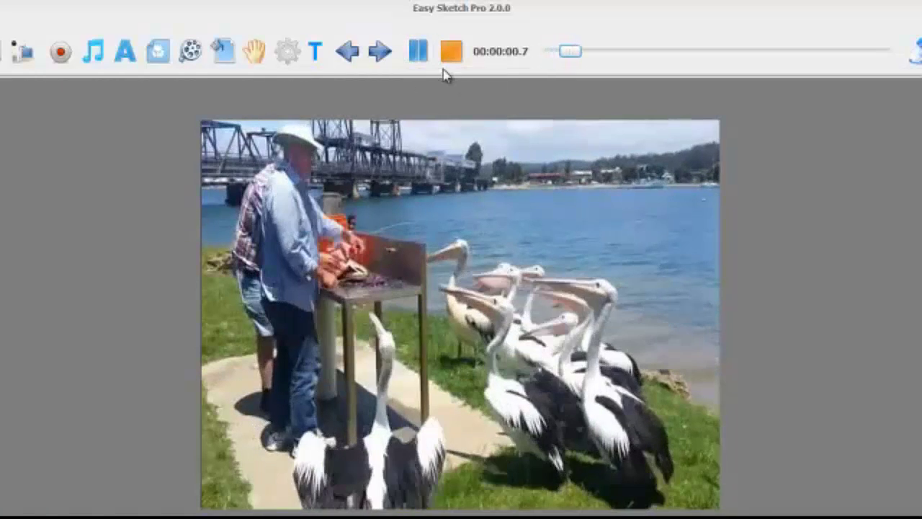
pyautogui.click(452, 53)
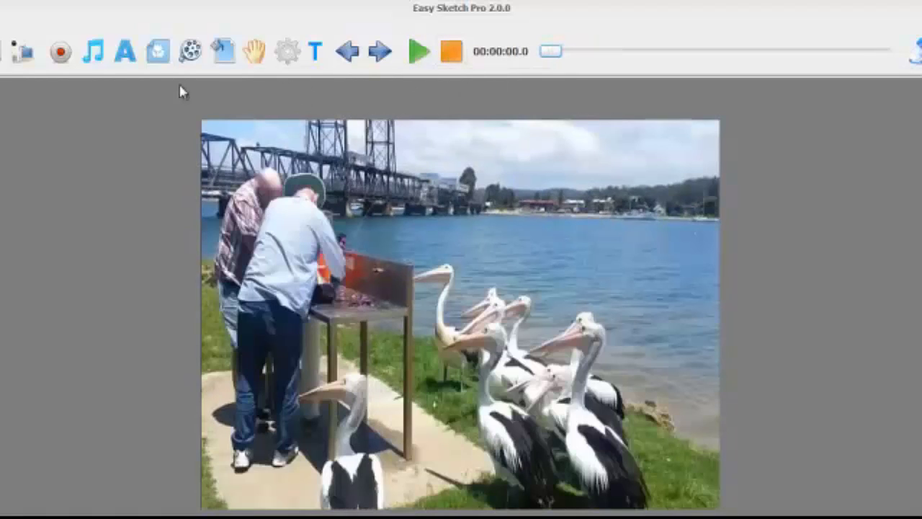
# Add the text caption 'Feeding Time!' and resize it across the top of the pelican video
pyautogui.click(126, 52)
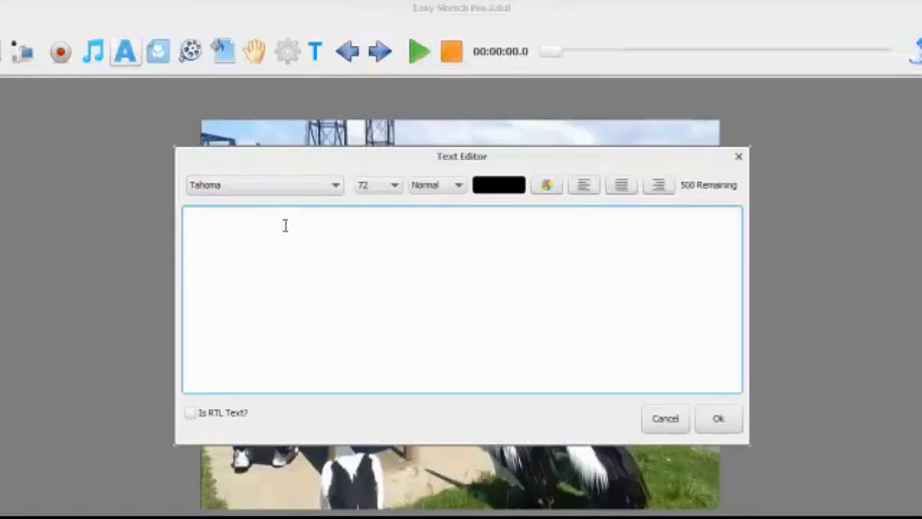
pyautogui.write('Feeding TIme')
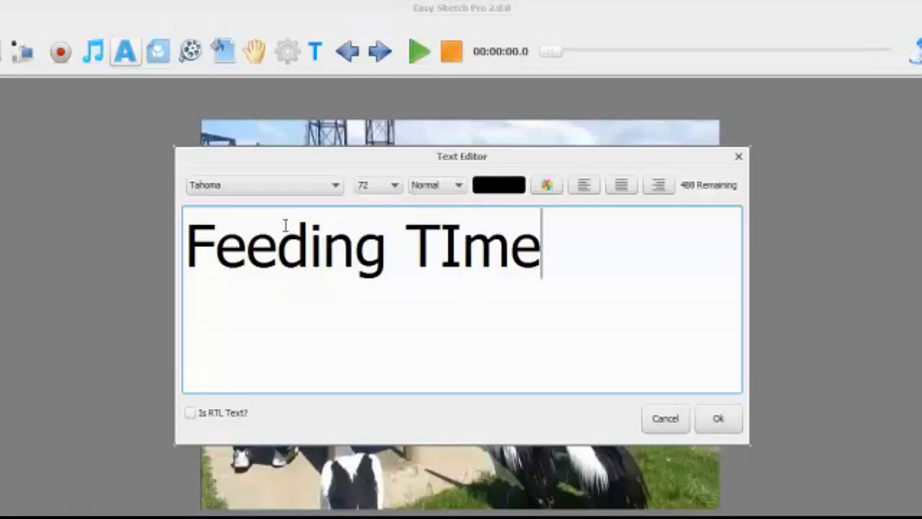
pyautogui.press('BackSpace')
pyautogui.press('BackSpace')
pyautogui.press('BackSpace')
pyautogui.write('ime')
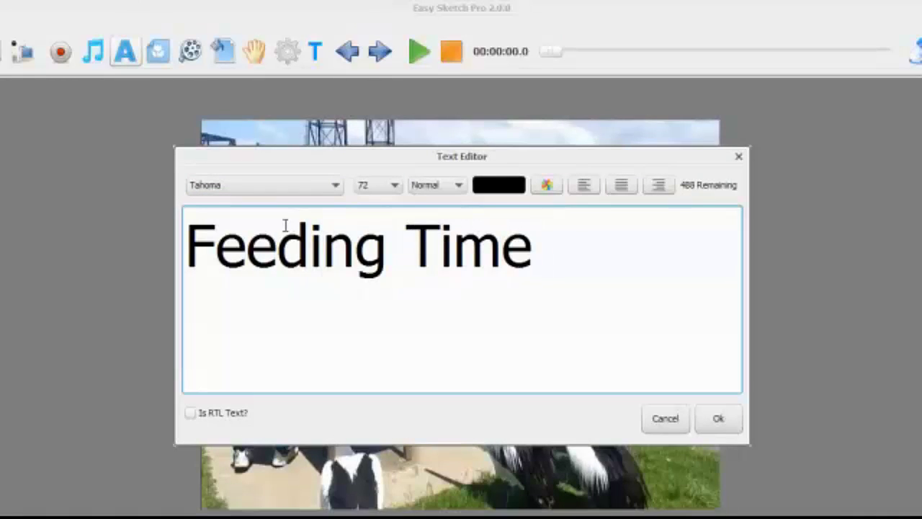
pyautogui.write('!')
pyautogui.click(719, 420)
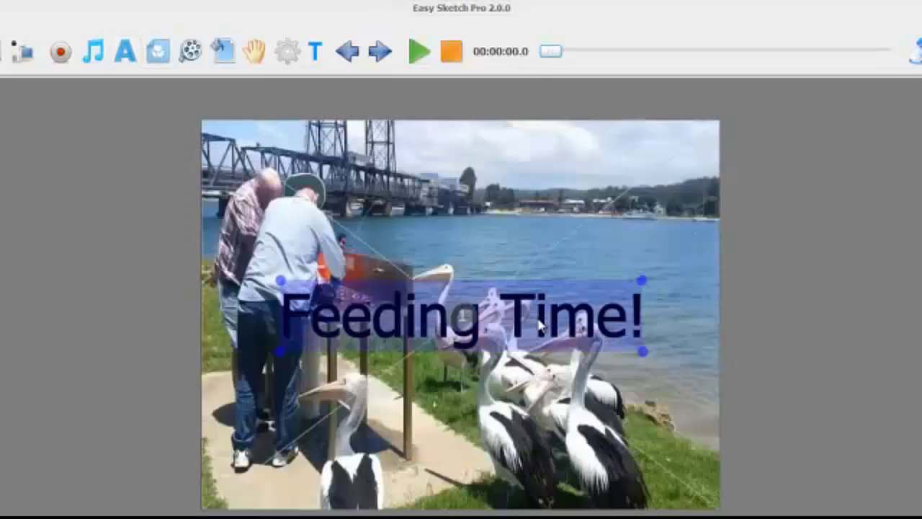
pyautogui.moveTo(642, 281); pyautogui.dragTo(623, 148)
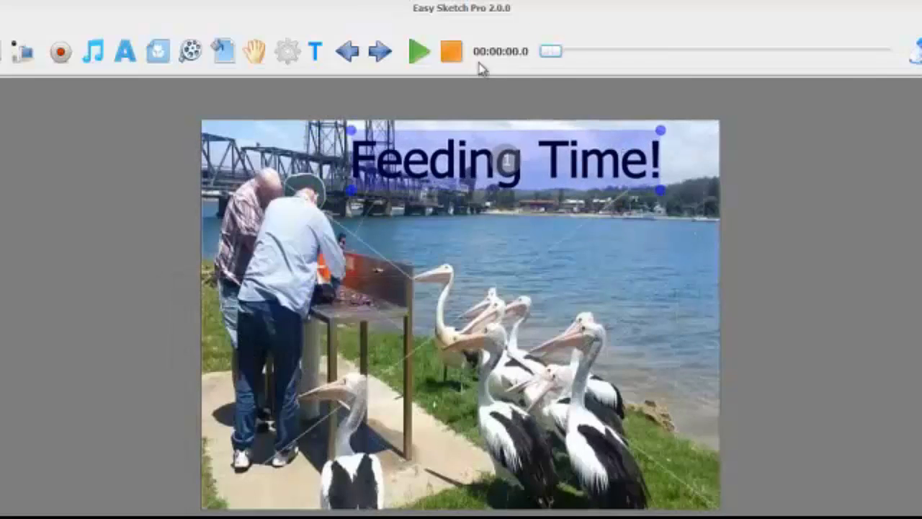
# Play a preview of the captioned pelican scene, then stop it
pyautogui.click(419, 52)
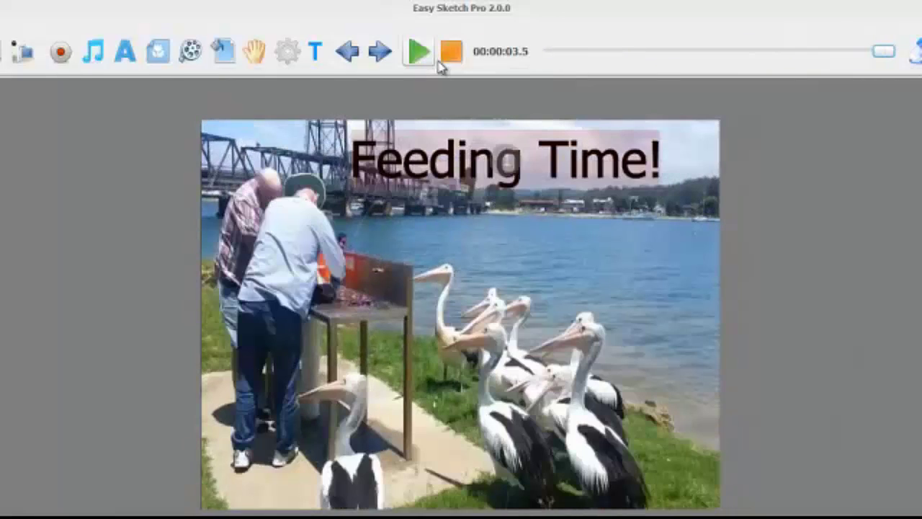
pyautogui.click(451, 51)
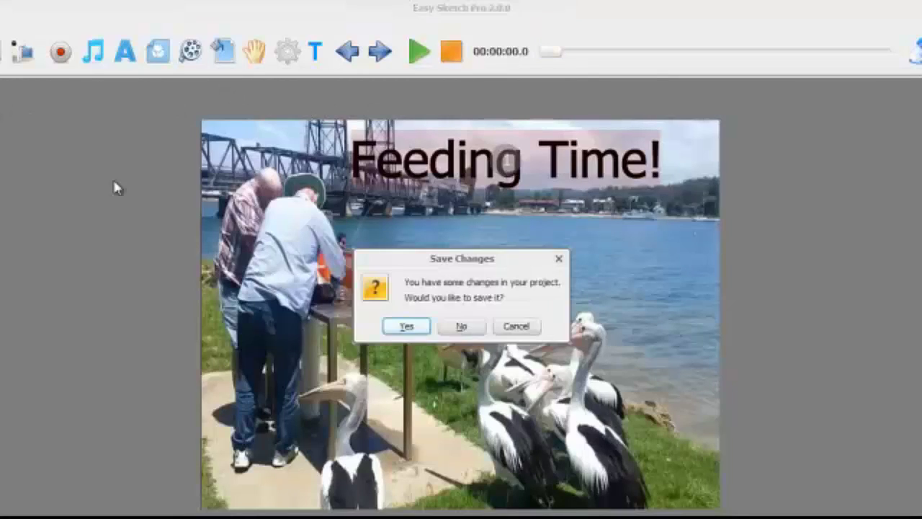
# Decline to save the pelican project, leaving a fresh blank white canvas
pyautogui.click(461, 328)
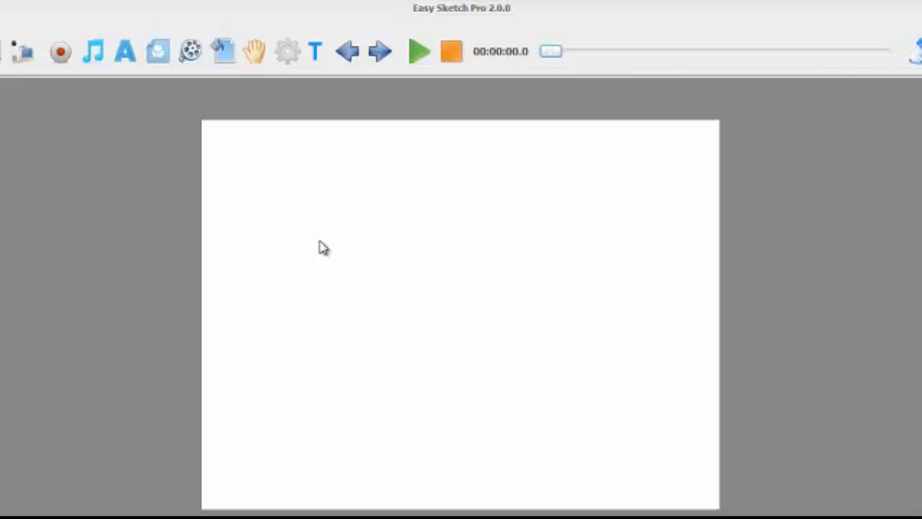
# Set the brick-wall billboard background and add the enlarged Halloween title near the top
pyautogui.click(224, 52)
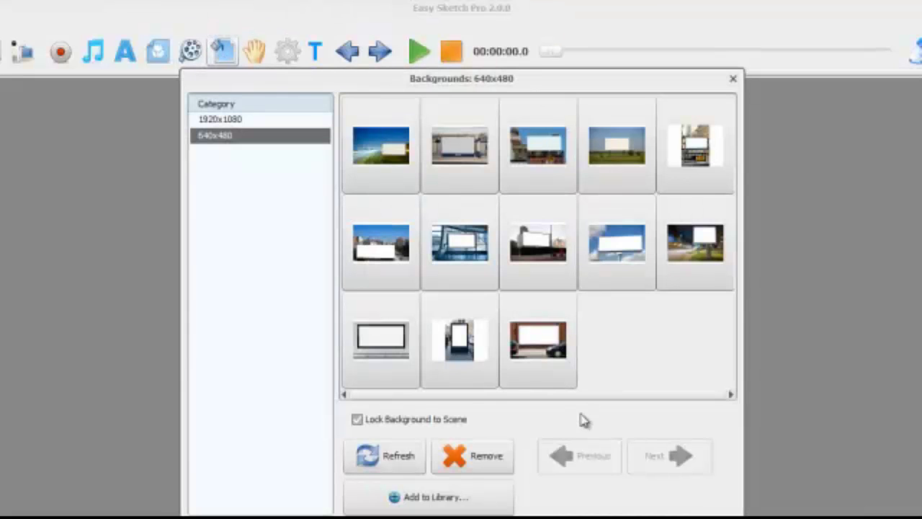
pyautogui.doubleClick(539, 339)
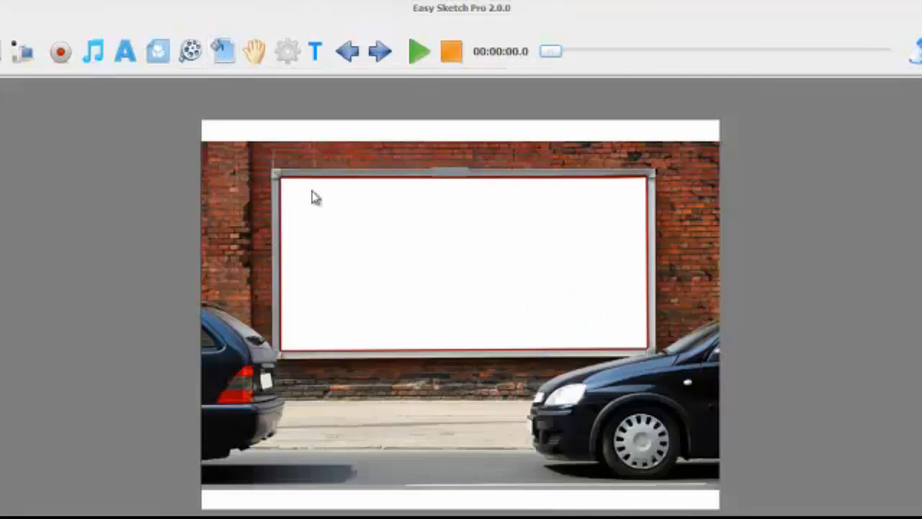
pyautogui.click(158, 51)
pyautogui.doubleClick(395, 366)
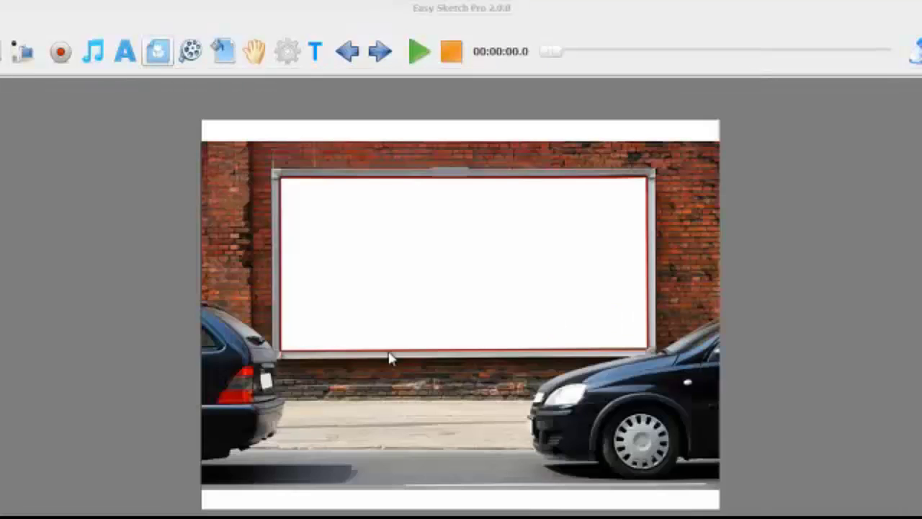
pyautogui.click(397, 263)
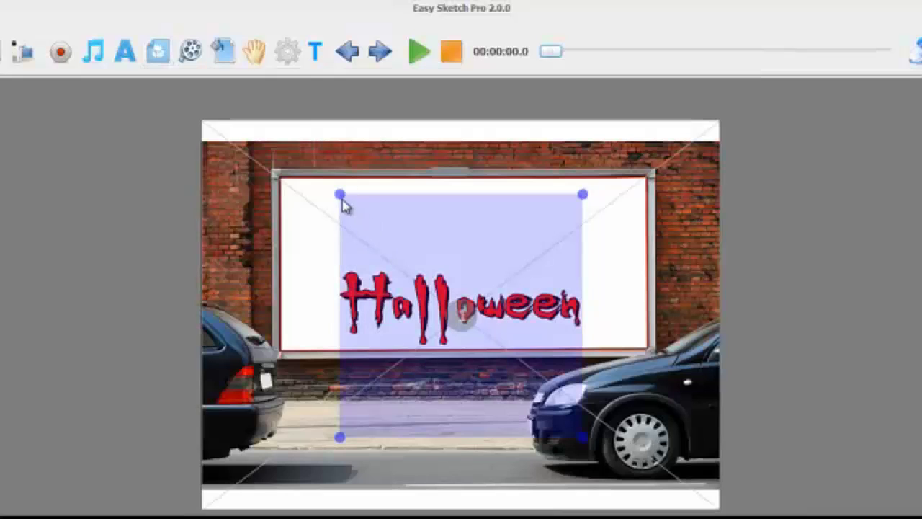
pyautogui.moveTo(332, 190); pyautogui.dragTo(302, 156)
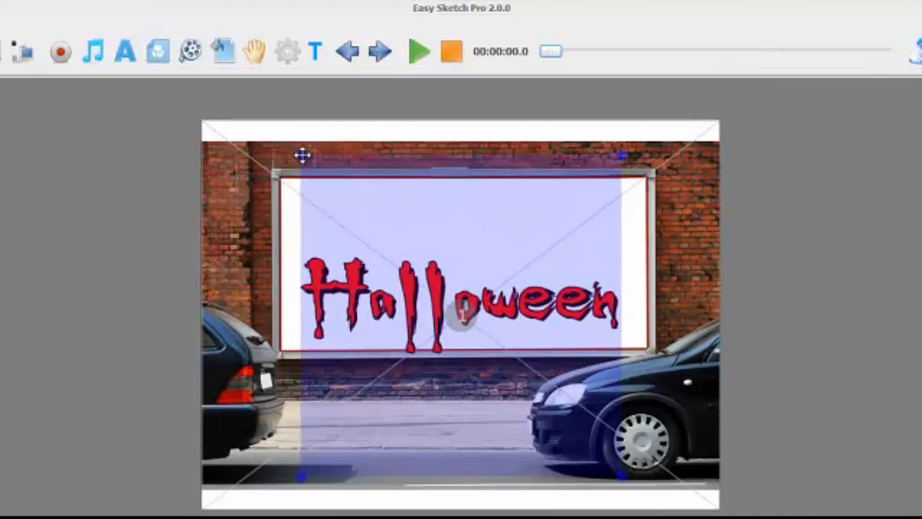
pyautogui.moveTo(424, 304); pyautogui.dragTo(428, 224)
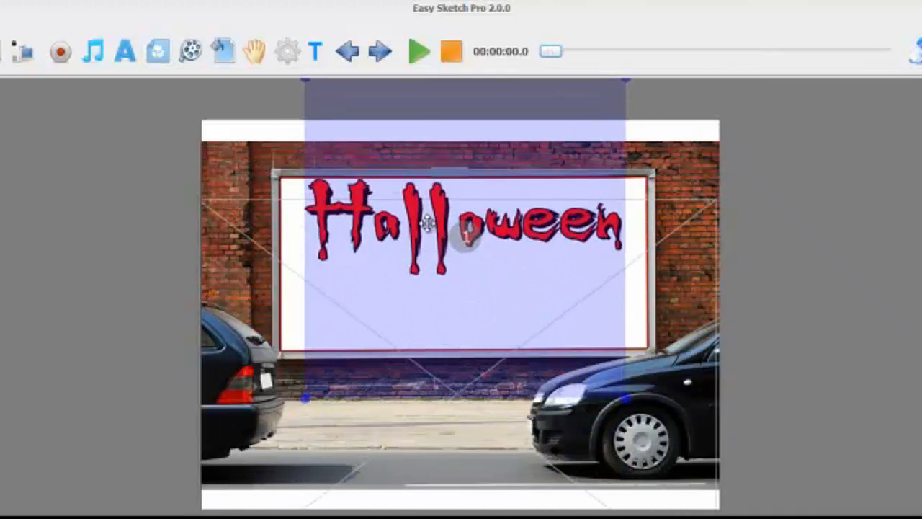
# Add the orange jack-o'-lantern, shrunk and placed on the billboard's left side
pyautogui.click(159, 51)
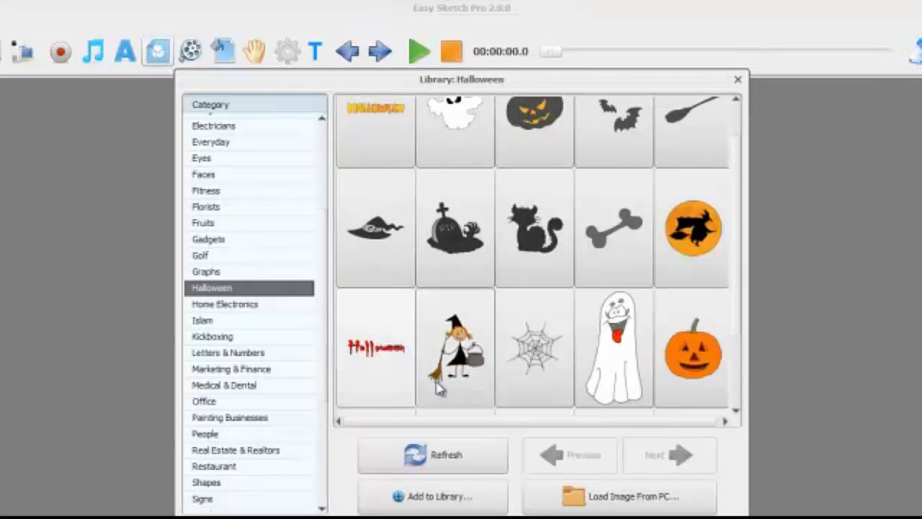
pyautogui.click(694, 352)
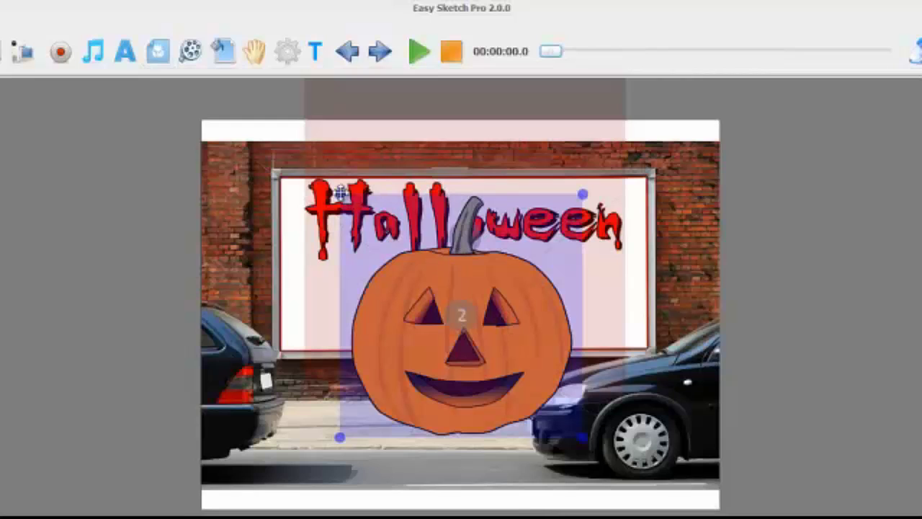
pyautogui.moveTo(341, 194); pyautogui.dragTo(413, 269)
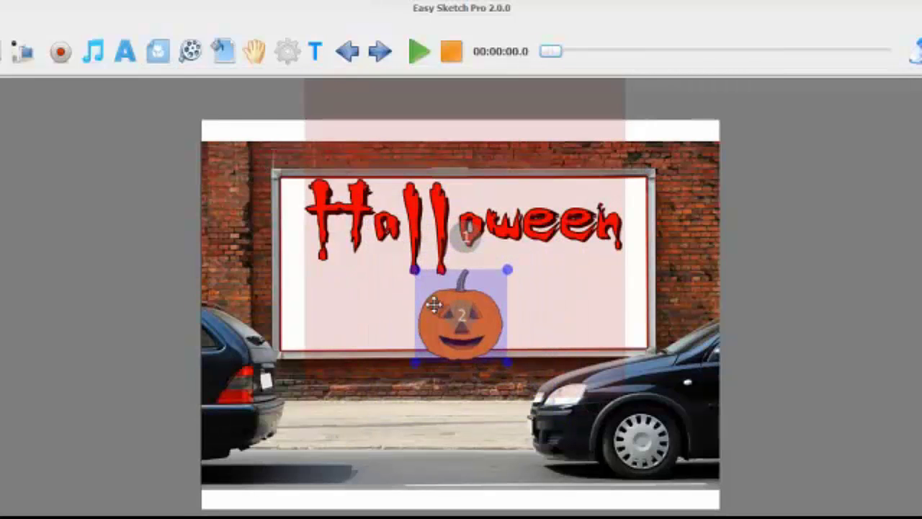
pyautogui.moveTo(433, 304); pyautogui.dragTo(312, 290)
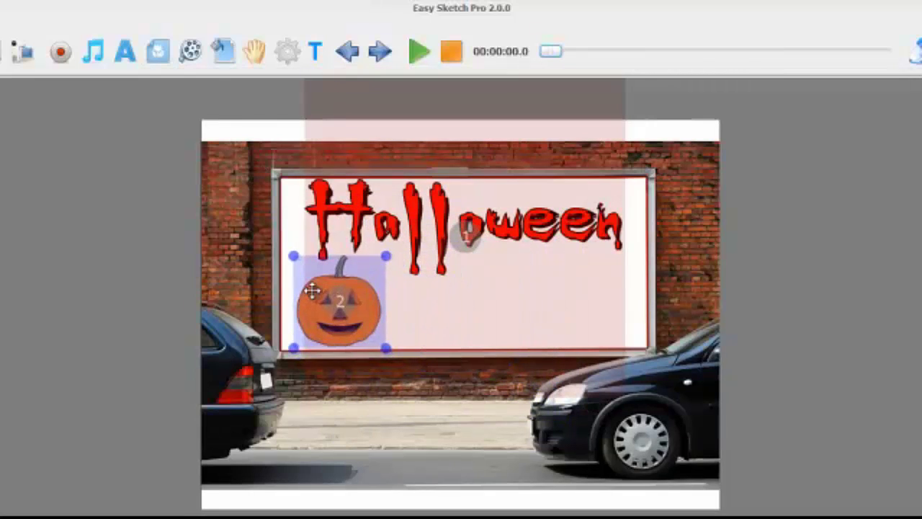
# Add the winged bat-skull clipart, shrunk and shifted toward the billboard's right
pyautogui.click(157, 56)
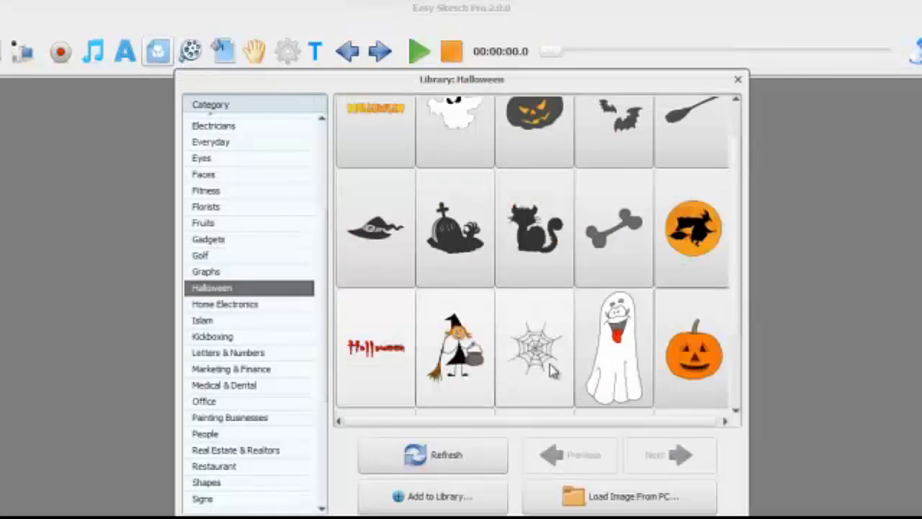
pyautogui.scroll(-3, 739, 260)
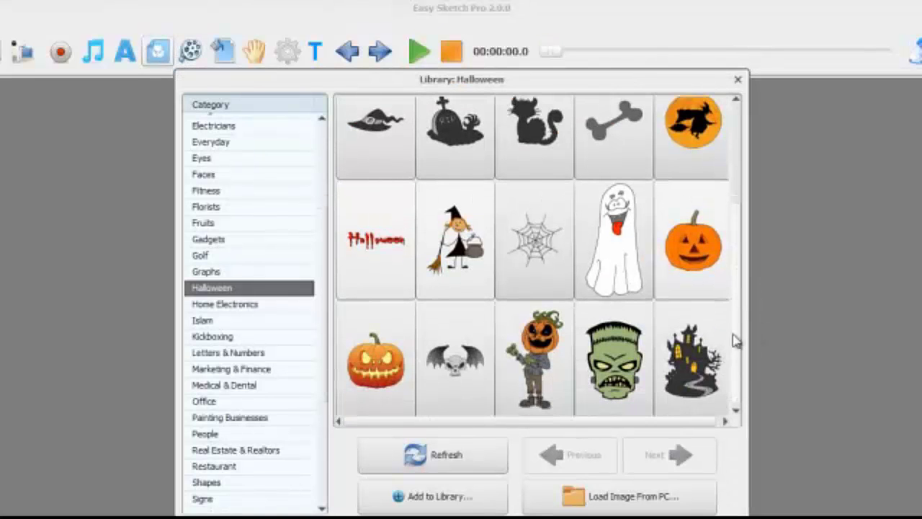
pyautogui.click(455, 360)
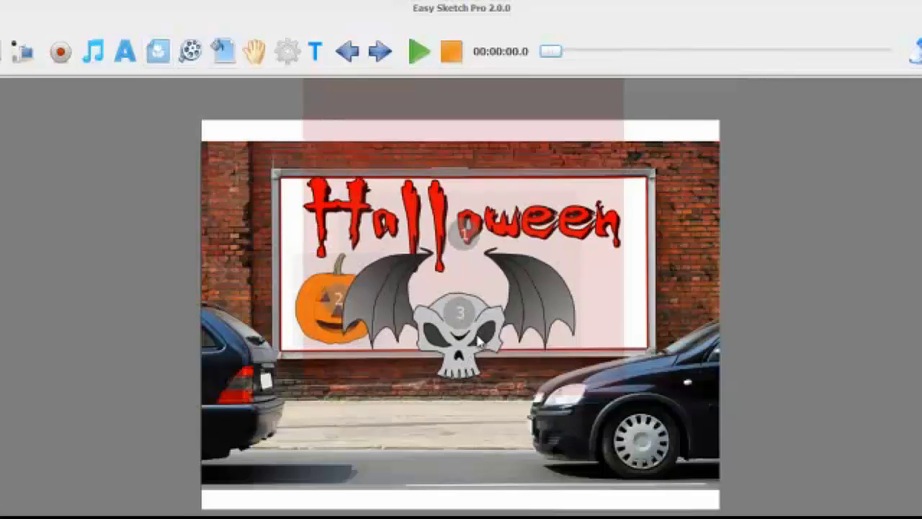
pyautogui.click(432, 319)
pyautogui.moveTo(337, 192); pyautogui.dragTo(387, 242)
pyautogui.moveTo(425, 287); pyautogui.dragTo(531, 276)
pyautogui.moveTo(639, 228); pyautogui.dragTo(635, 228)
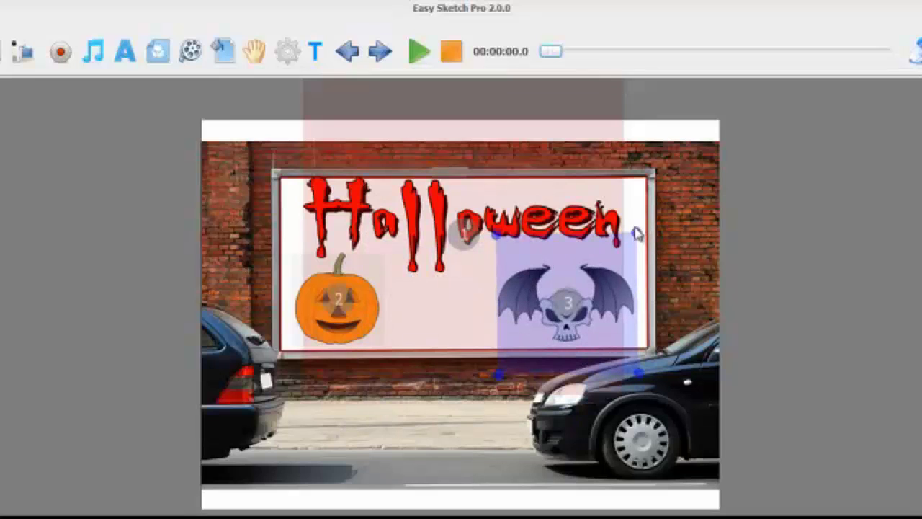
# Add the pumpkin-head character, resized and placed in front of the billboard
pyautogui.click(162, 63)
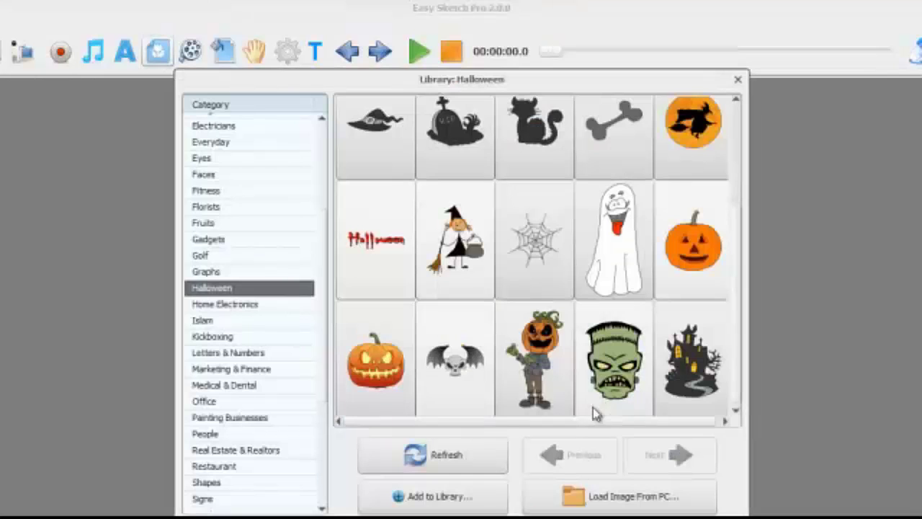
pyautogui.click(537, 366)
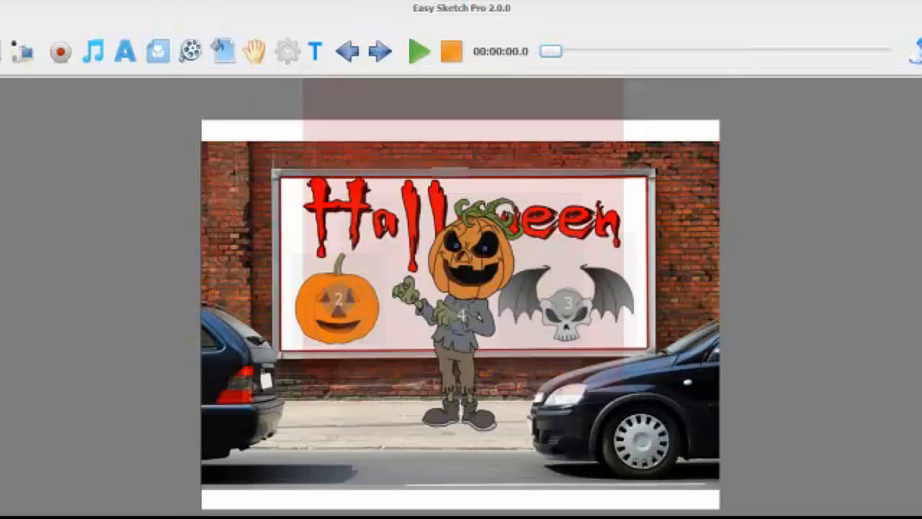
pyautogui.click(531, 246)
pyautogui.moveTo(582, 202); pyautogui.dragTo(567, 209)
pyautogui.moveTo(486, 263); pyautogui.dragTo(468, 327)
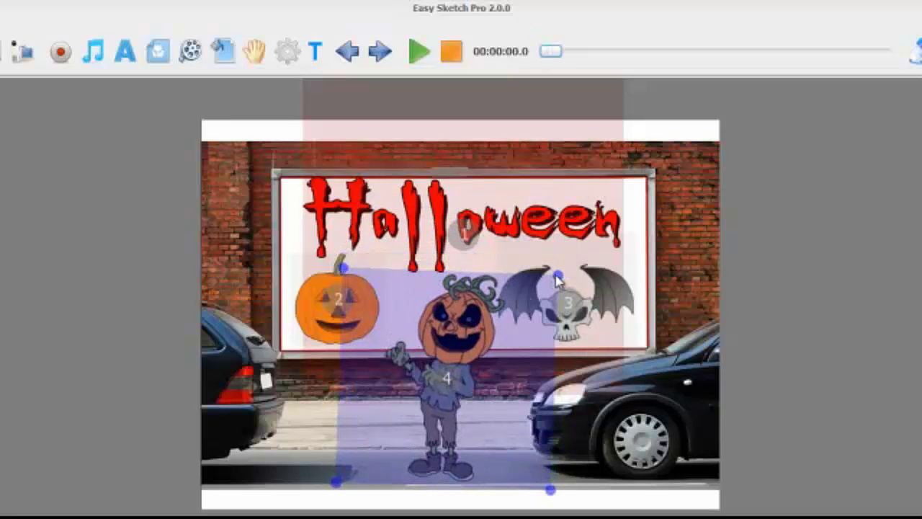
pyautogui.moveTo(559, 279); pyautogui.dragTo(551, 268)
pyautogui.moveTo(477, 334); pyautogui.dragTo(457, 334)
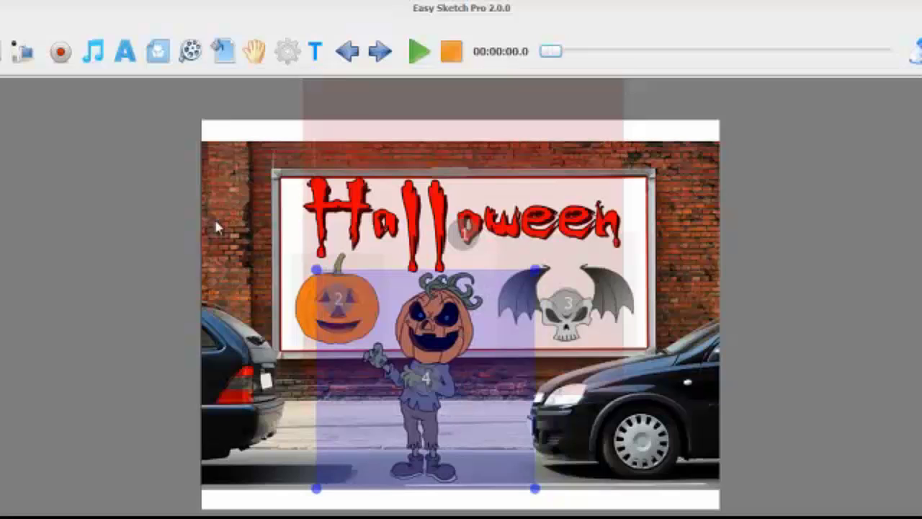
# Type the caption 'Only with Easy Ske...' in the Text Editor at size 20
pyautogui.click(126, 55)
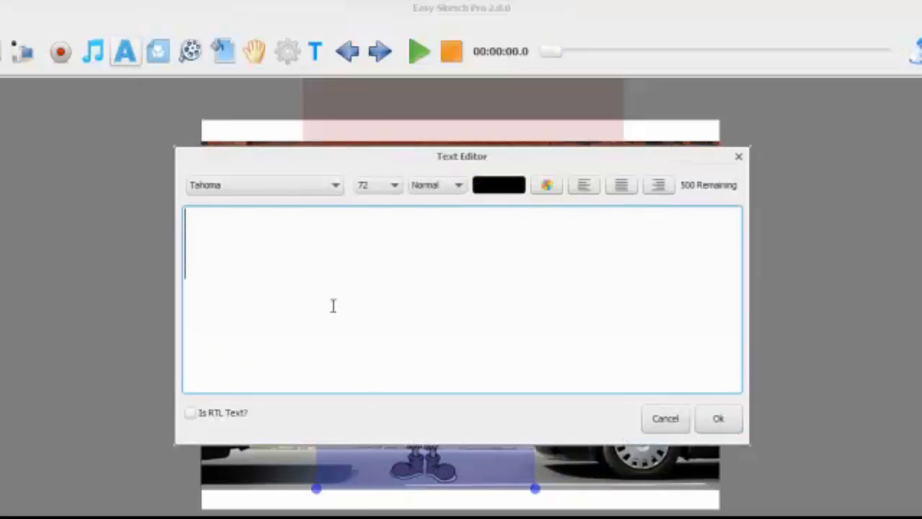
pyautogui.write('Ol')
pyautogui.press('BackSpace')
pyautogui.write('nly')
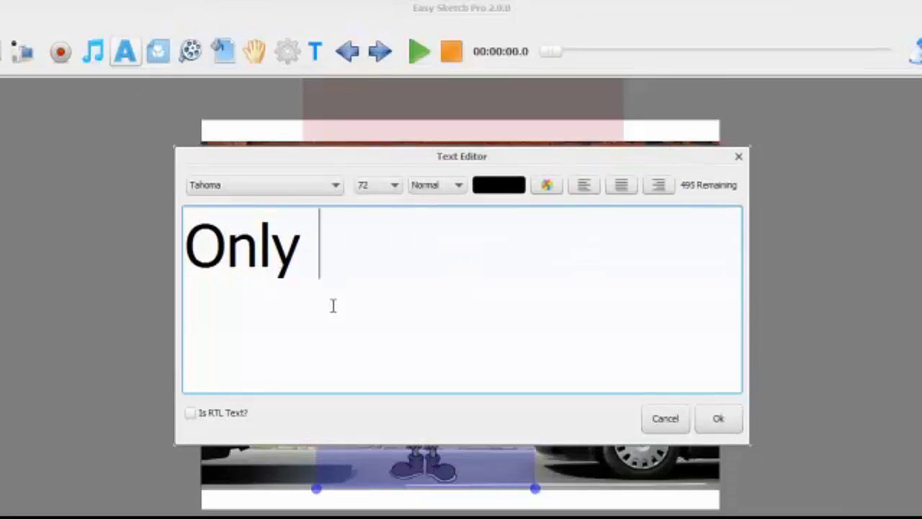
pyautogui.write(' with Easy')
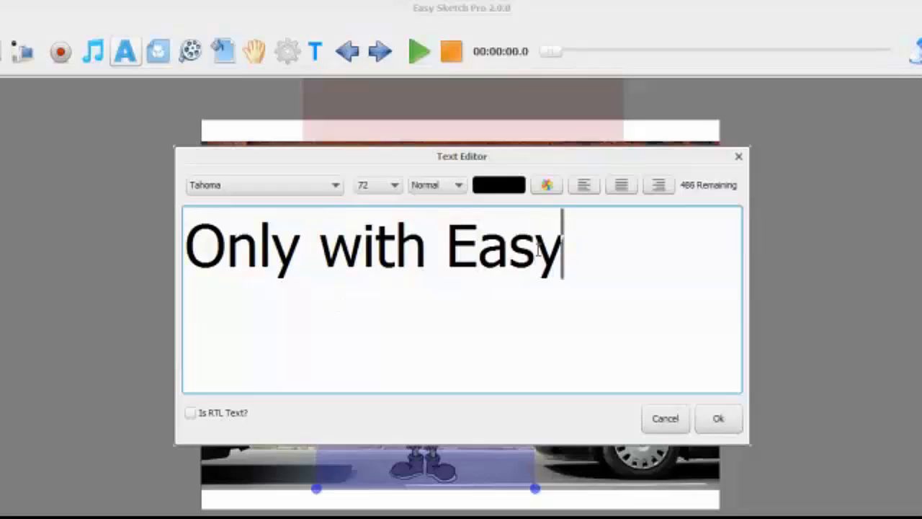
pyautogui.moveTo(538, 248); pyautogui.dragTo(193, 263)
pyautogui.click(380, 185)
pyautogui.scroll(3, 397, 204)
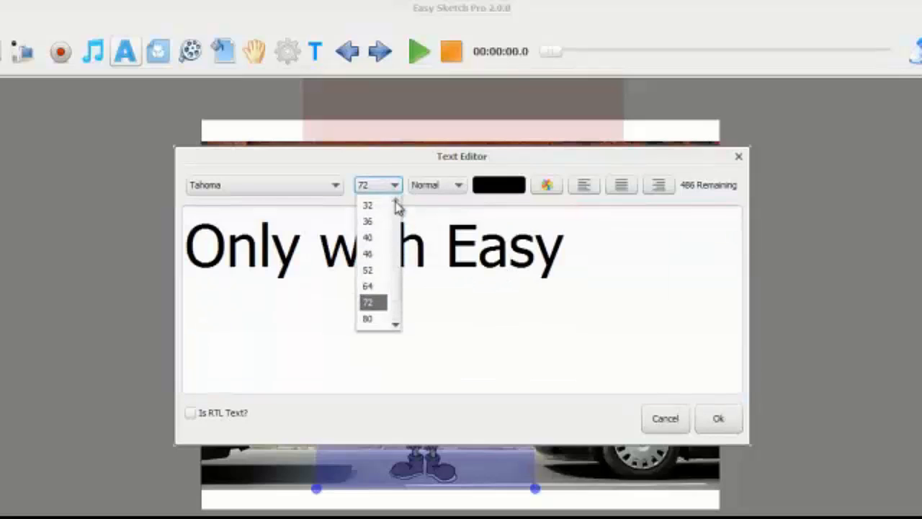
pyautogui.click(378, 242)
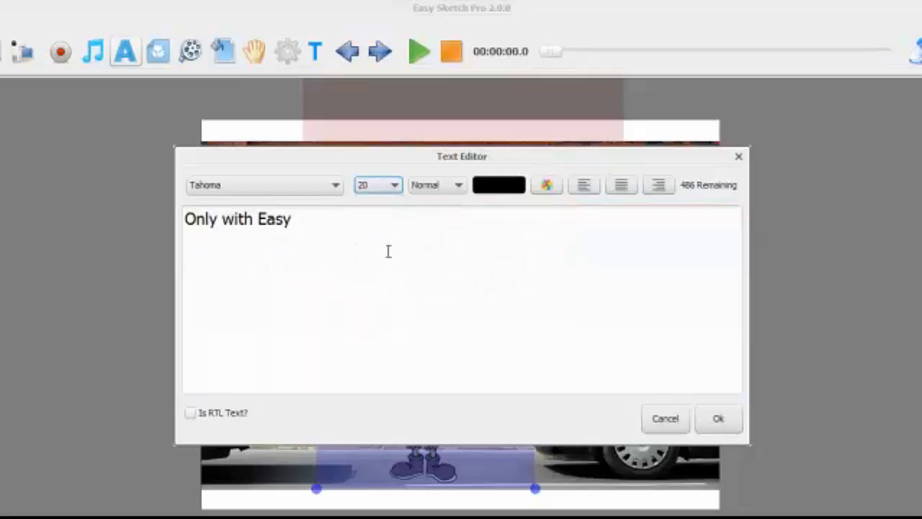
pyautogui.click(348, 227)
pyautogui.write('Sketch Pro 2...')
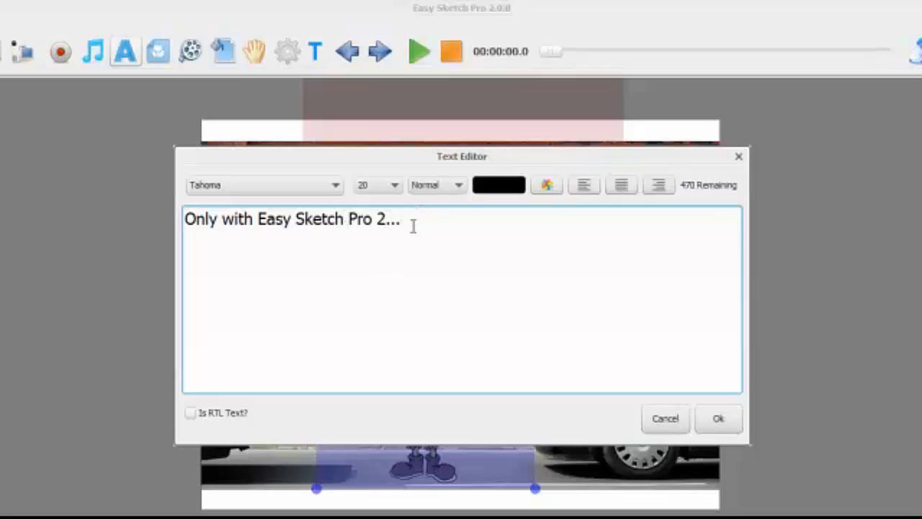
# Keep the caption in Tahoma and place it along the scene's bottom-right edge
pyautogui.moveTo(411, 226); pyautogui.dragTo(183, 225)
pyautogui.click(335, 185)
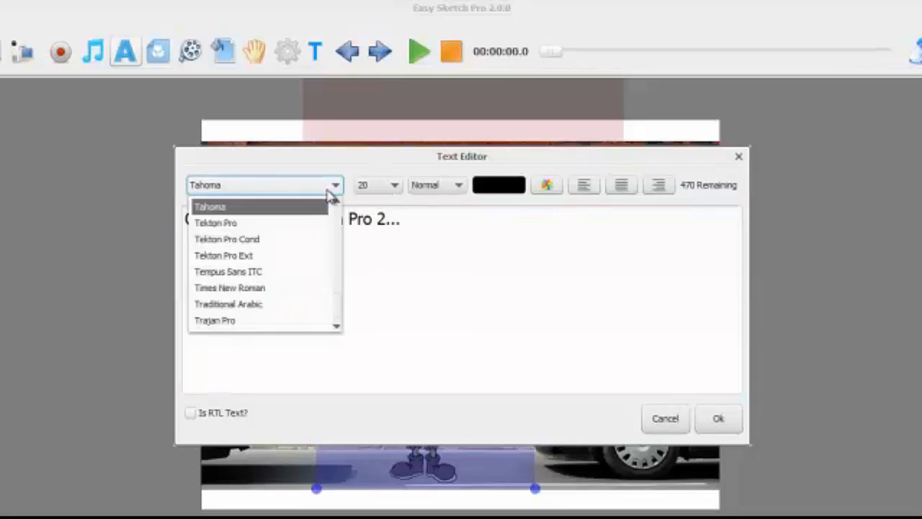
pyautogui.click(449, 233)
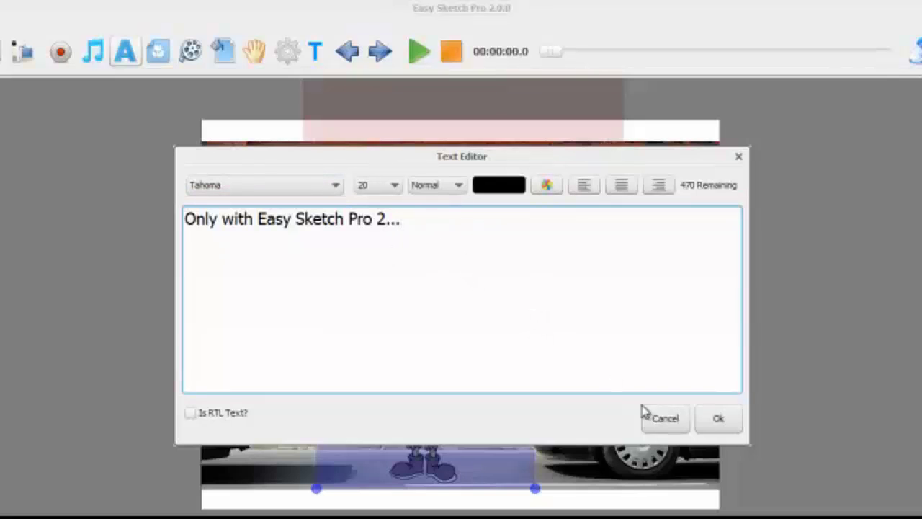
pyautogui.click(718, 421)
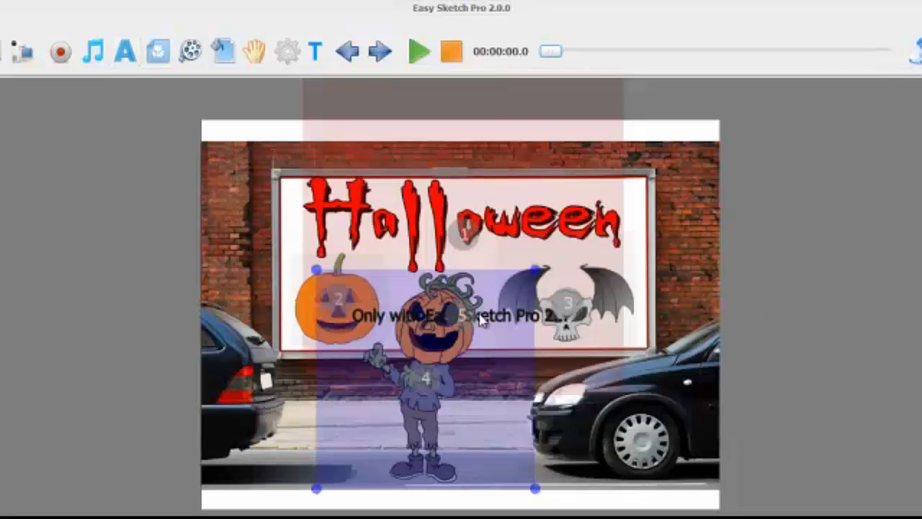
pyautogui.moveTo(480, 323)
pyautogui.mouseDown()
pyautogui.moveTo(605, 490)
pyautogui.moveTo(637, 503)
pyautogui.mouseUp()
# Lengthen the caption's drawing time from 3 to 12.5 seconds in its effect settings
pyautogui.rightClick(639, 504)
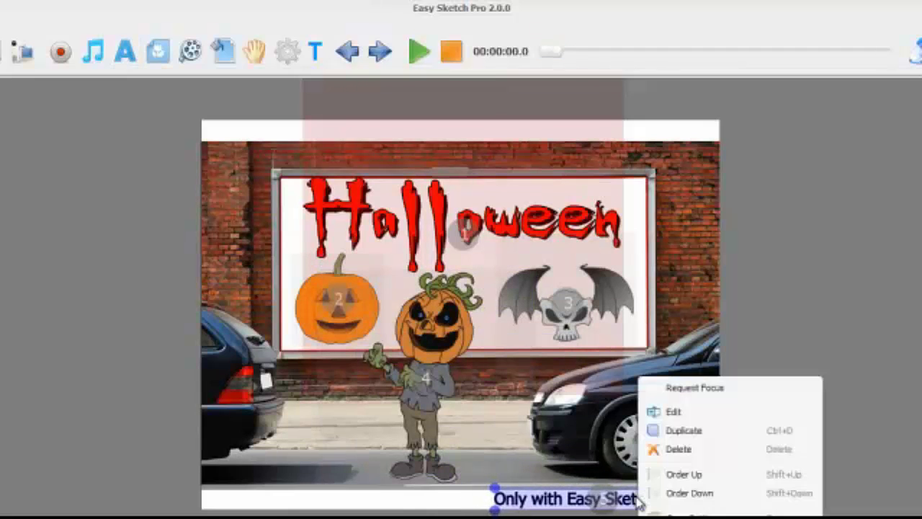
pyautogui.click(681, 492)
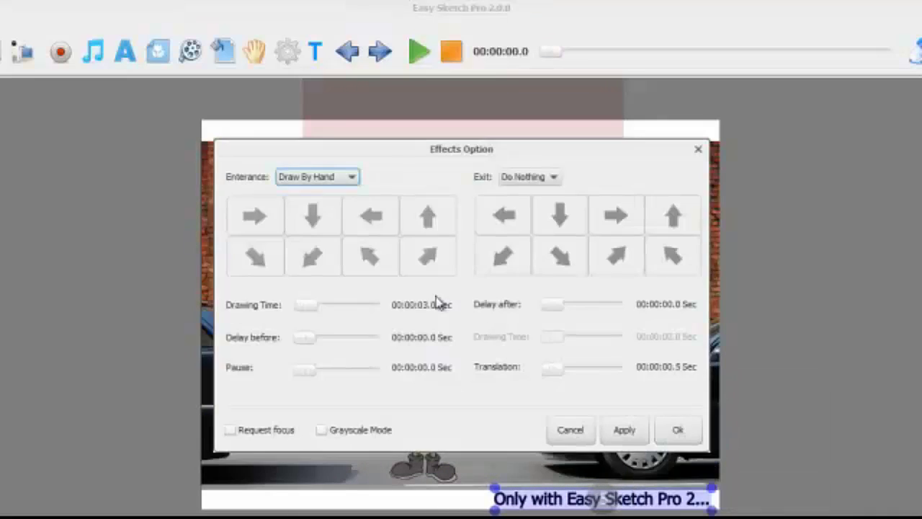
pyautogui.moveTo(306, 306); pyautogui.dragTo(319, 310)
pyautogui.click(681, 432)
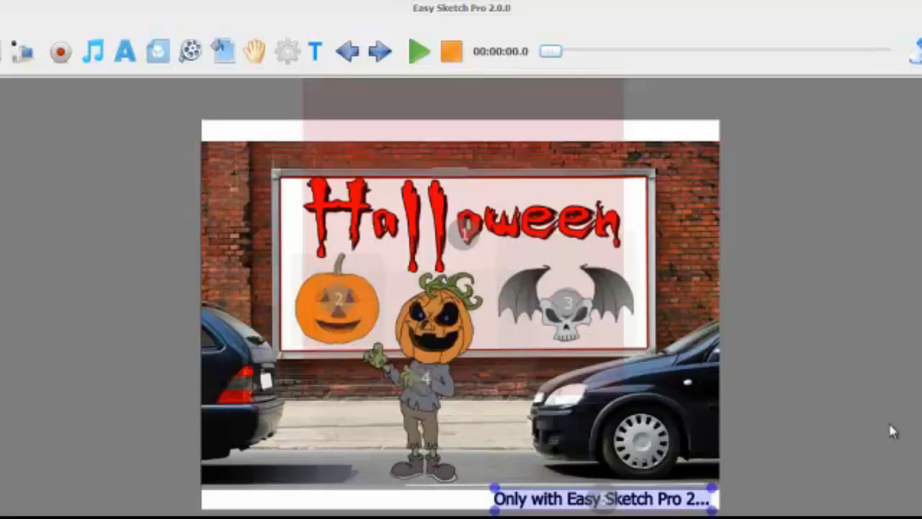
pyautogui.click(420, 51)
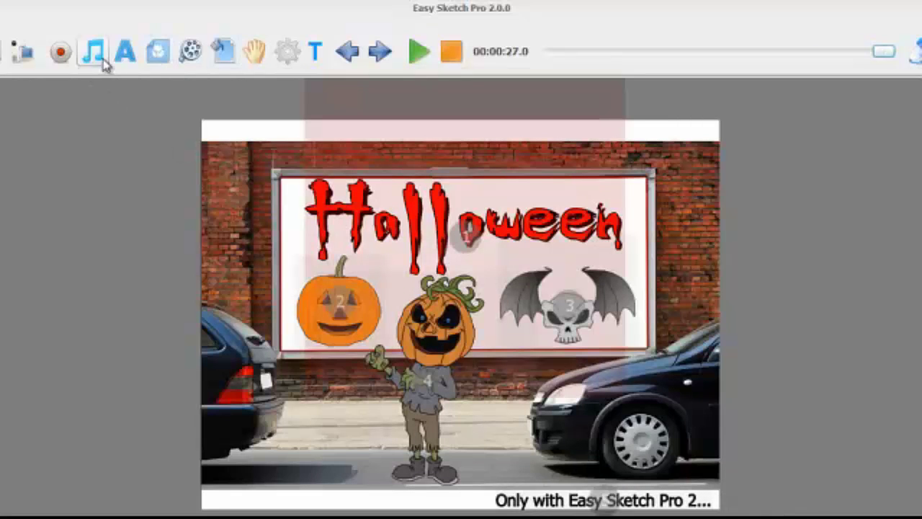
# Browse several pages of the Hands Library and choose a new drawing hand
pyautogui.click(256, 52)
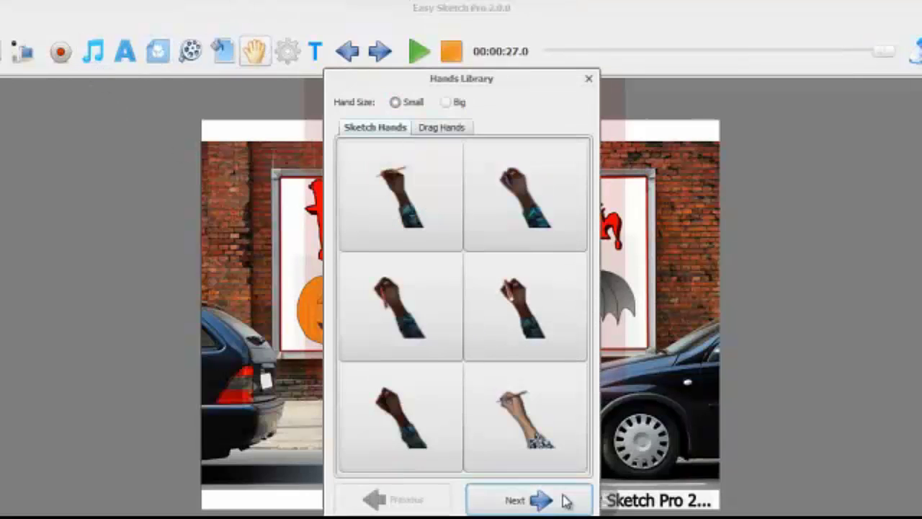
pyautogui.click(547, 500)
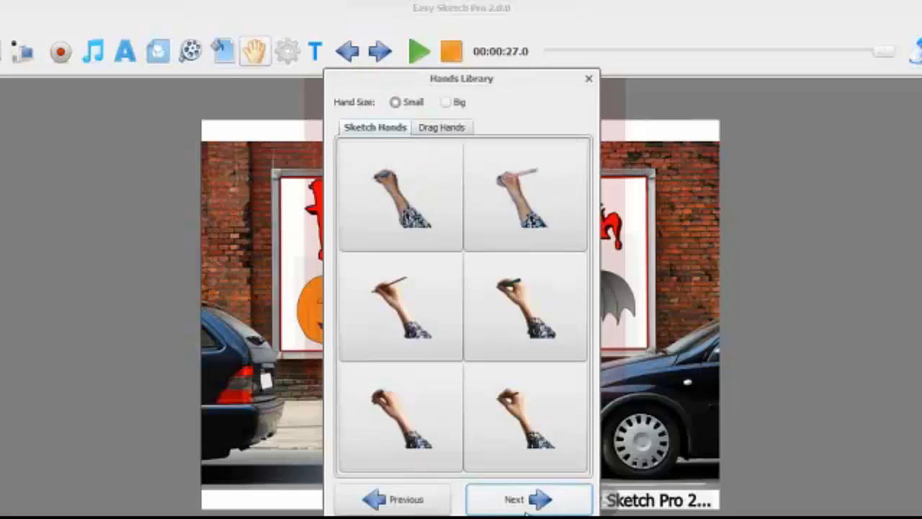
pyautogui.click(527, 513)
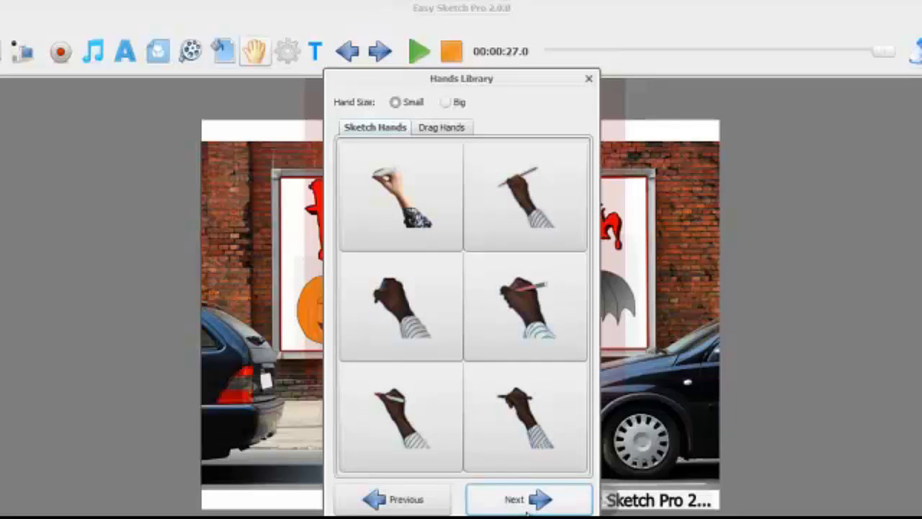
pyautogui.click(527, 513)
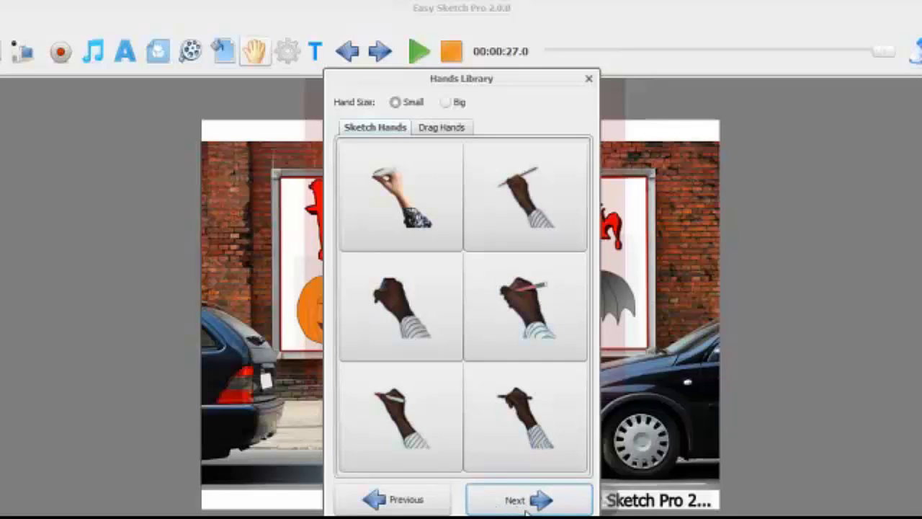
pyautogui.click(530, 411)
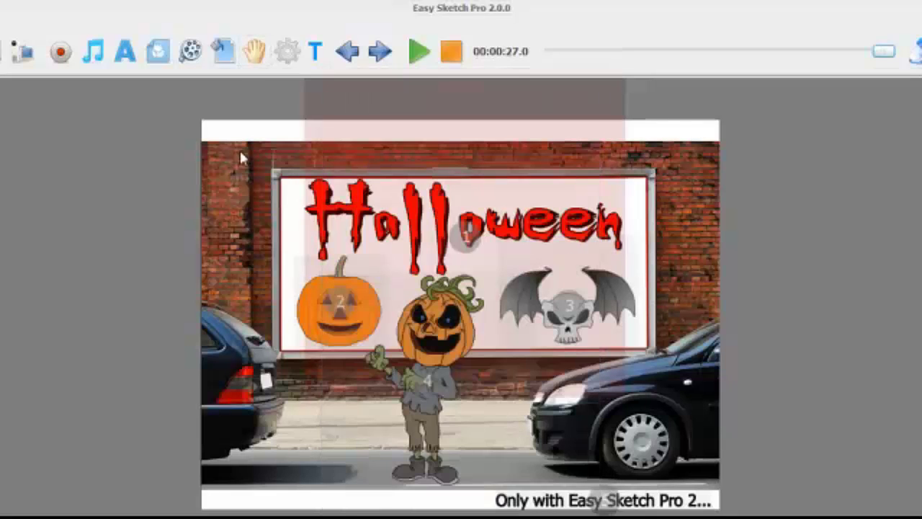
# Choose NOV-haunted-C12-sl-60.mp3 from the Audio Library as background music and confirm
pyautogui.click(93, 51)
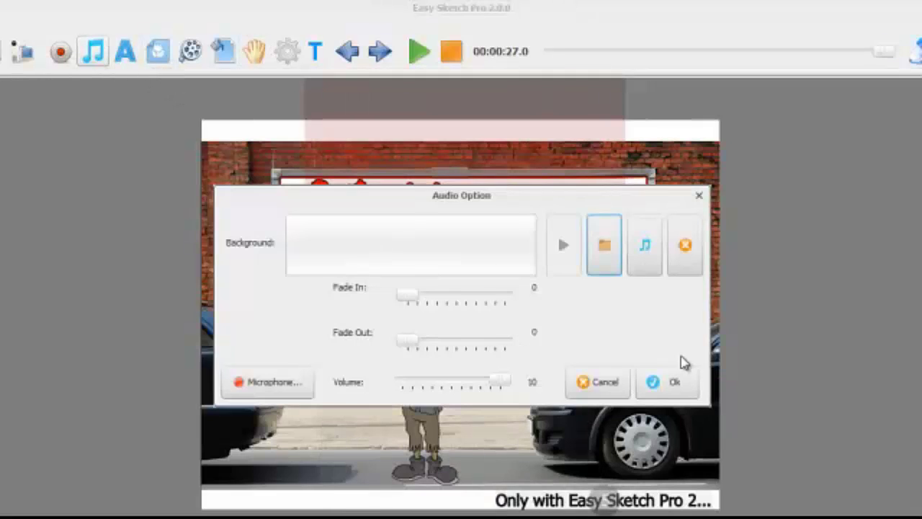
pyautogui.click(647, 263)
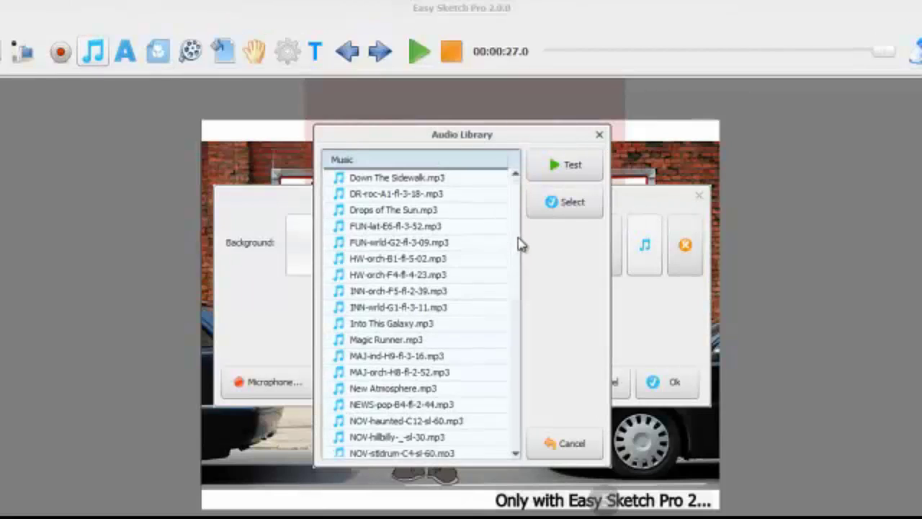
pyautogui.scroll(1, 517, 245)
pyautogui.scroll(-3, 522, 227)
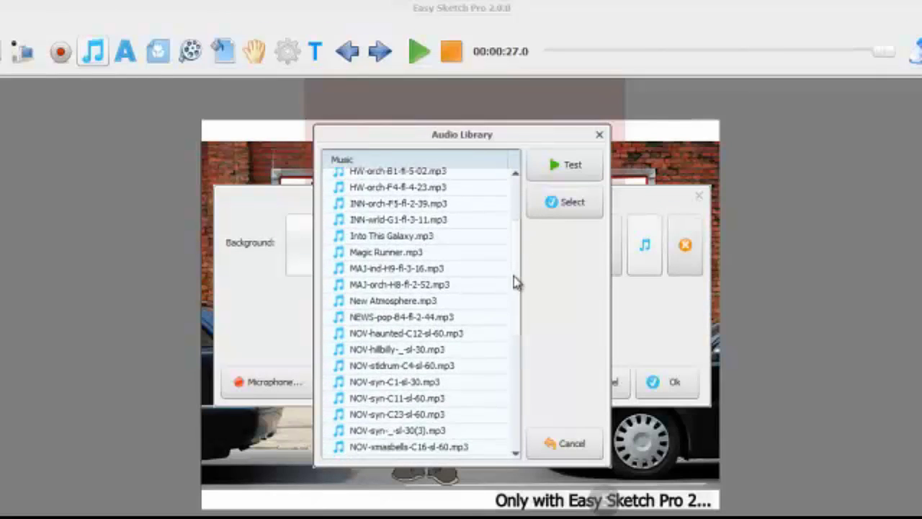
pyautogui.click(442, 334)
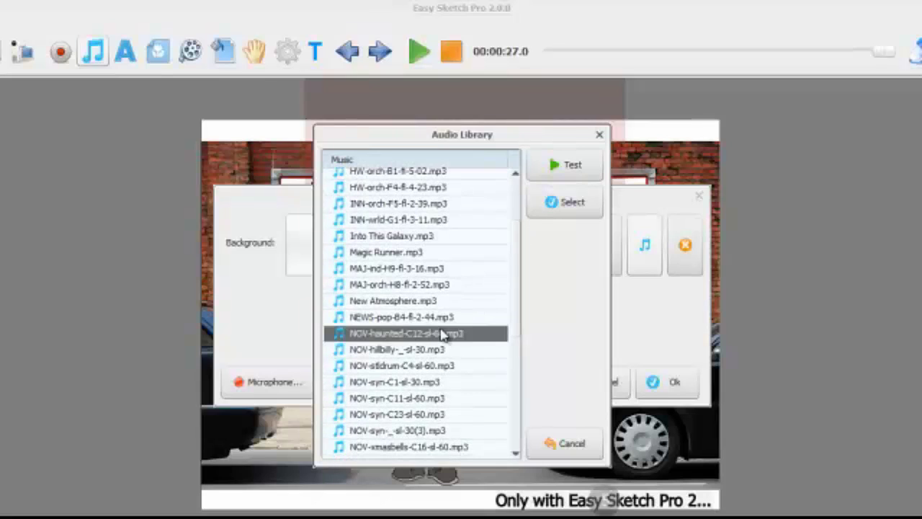
pyautogui.click(555, 209)
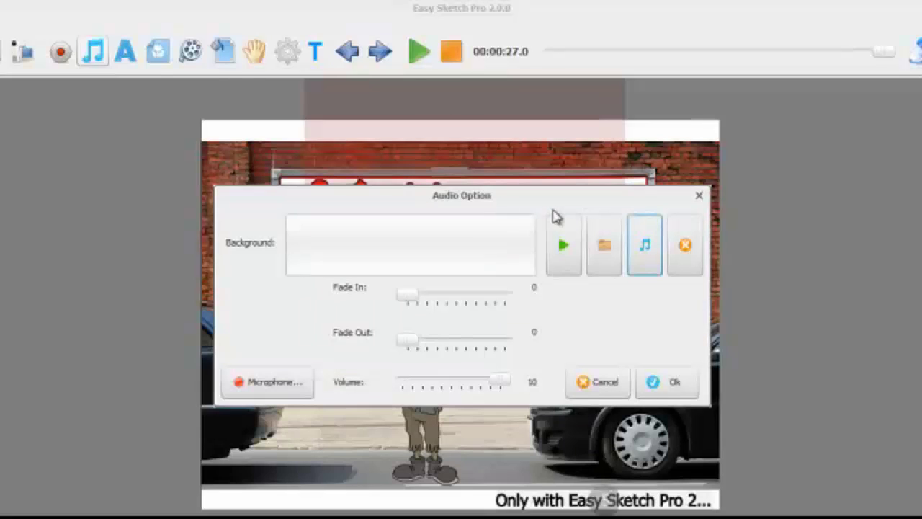
pyautogui.click(674, 395)
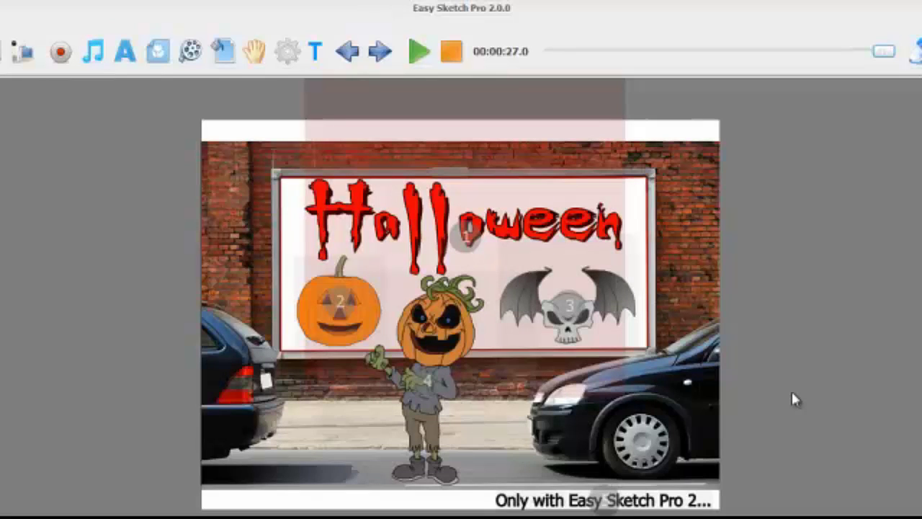
pyautogui.click(421, 56)
pyautogui.click(15, 61)
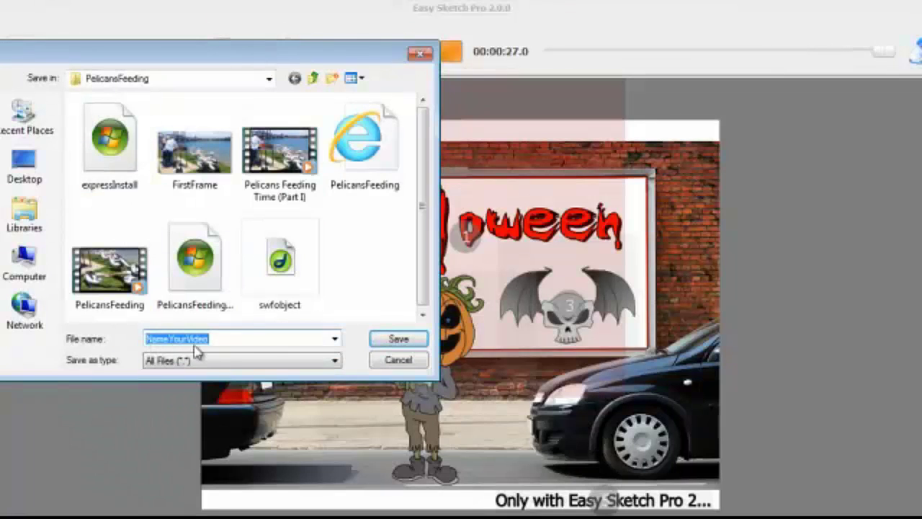
pyautogui.click(420, 54)
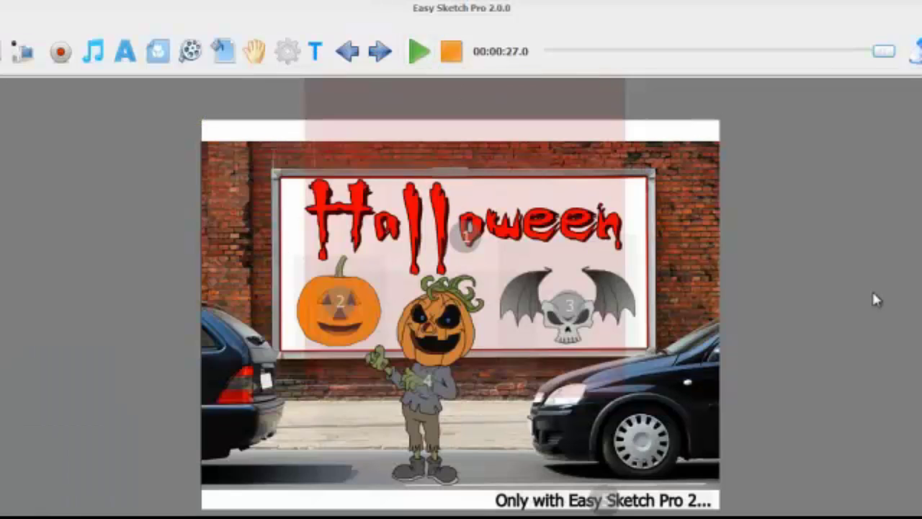